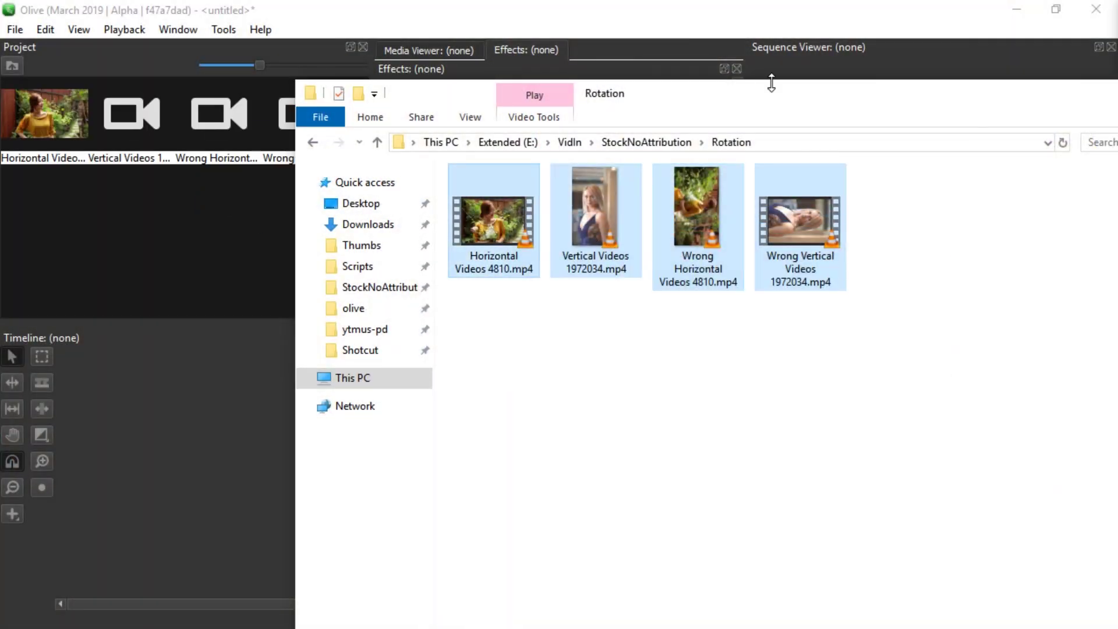
- Switch from the file browser back to the Olive editor
key(alt+Tab)
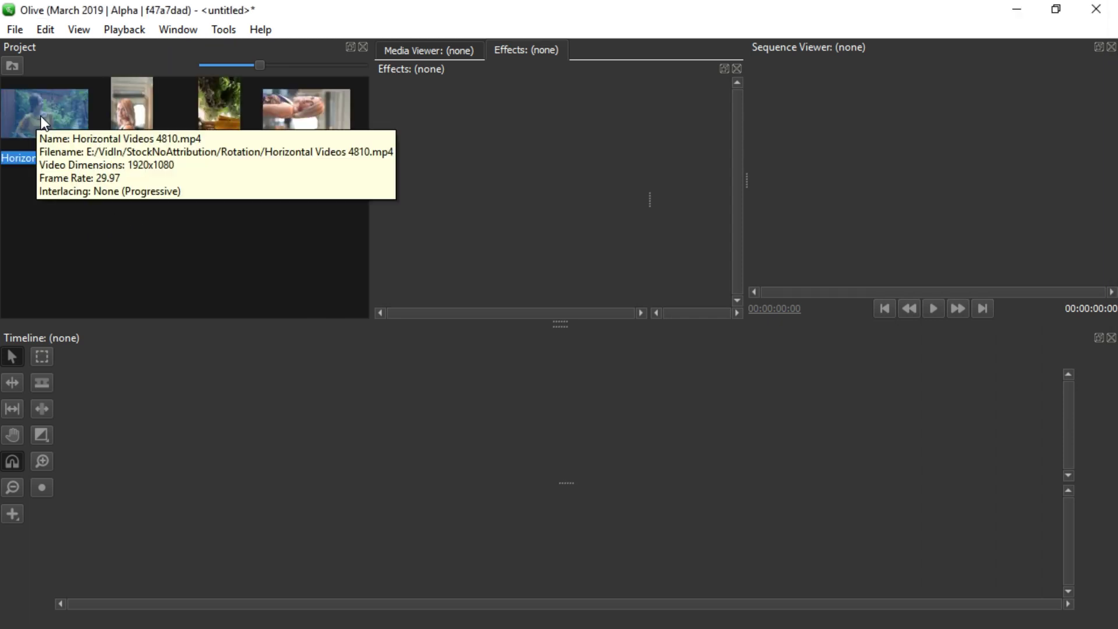
- Place Horizontal Videos 4810.mp4 on Sequence 01, then tilt it to 7.0° and scale it to 120
drag(40, 116, 329, 389)
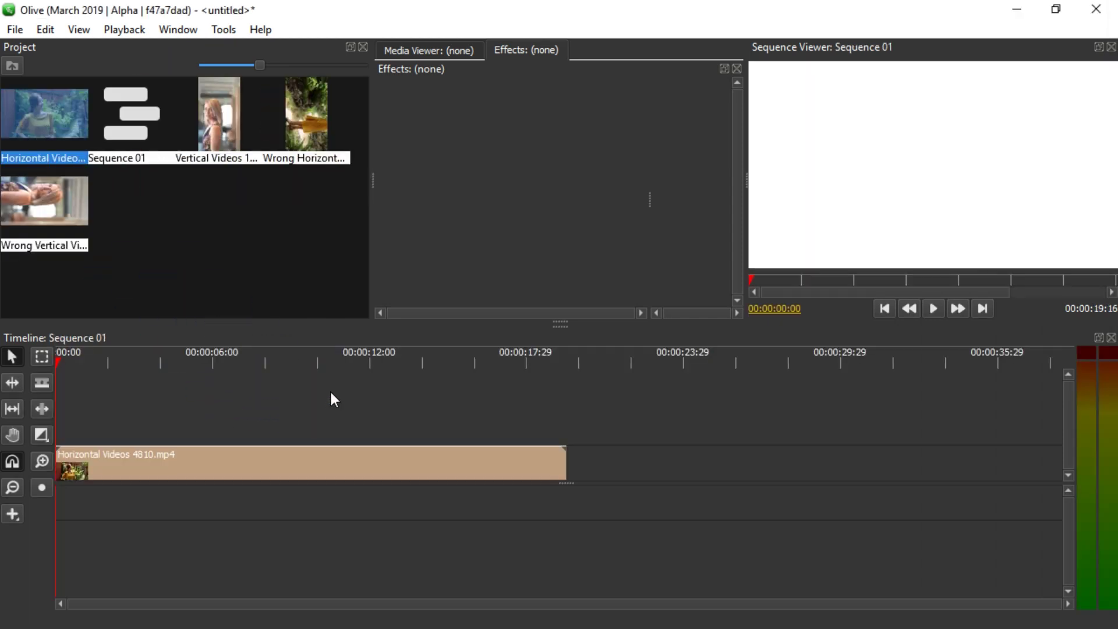
click(187, 461)
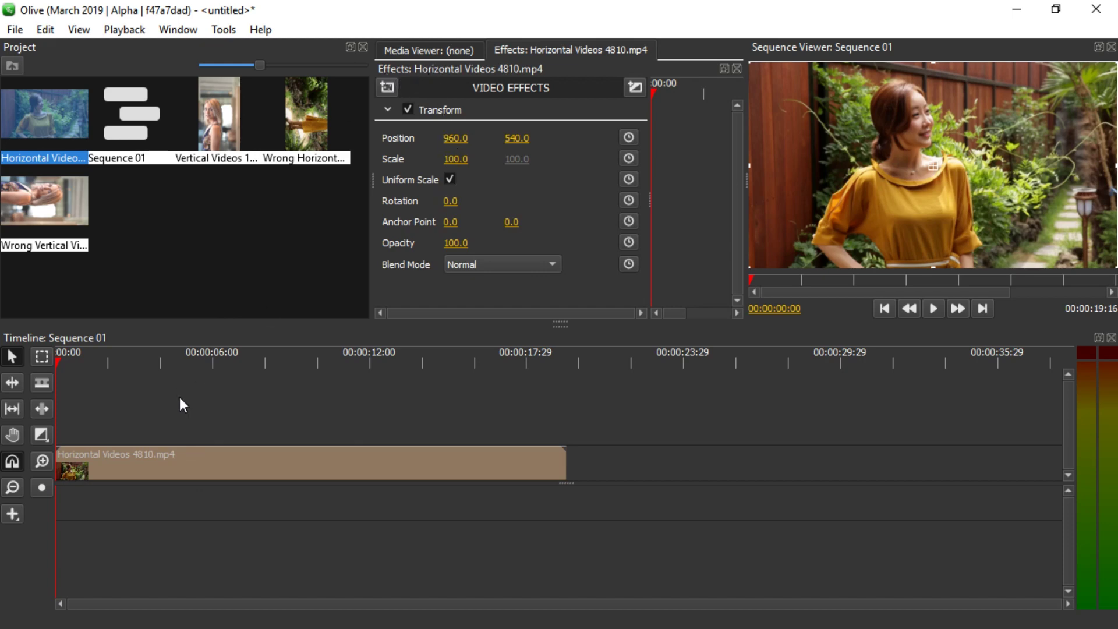
mouse_move(442, 200)
mouse_down()
mouse_move(458, 200)
mouse_move(434, 201)
mouse_move(450, 201)
mouse_up()
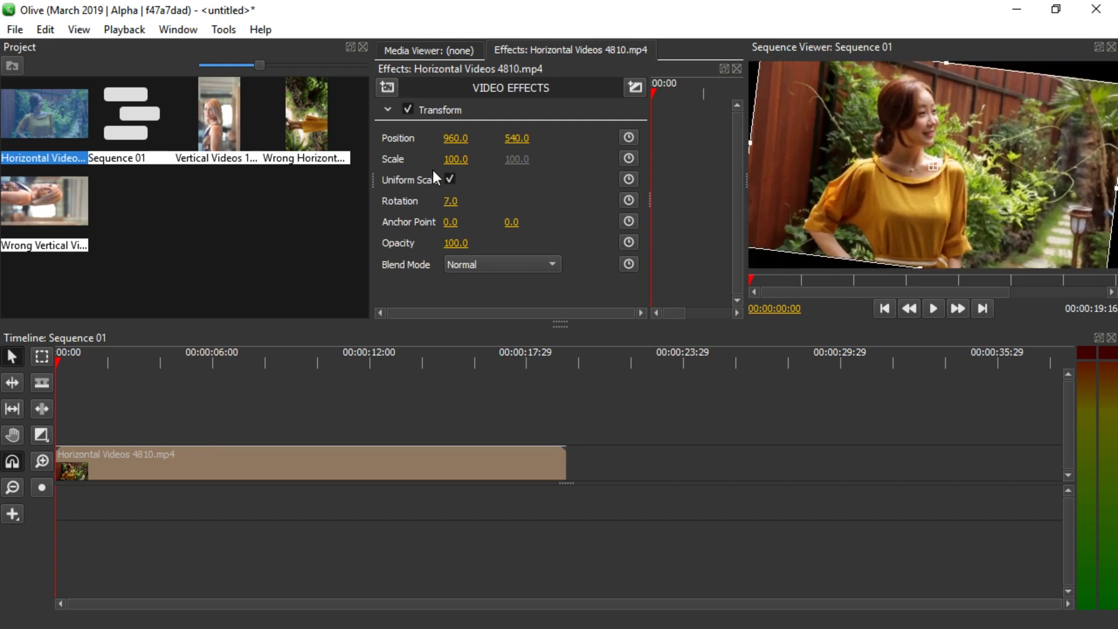
drag(456, 159, 468, 159)
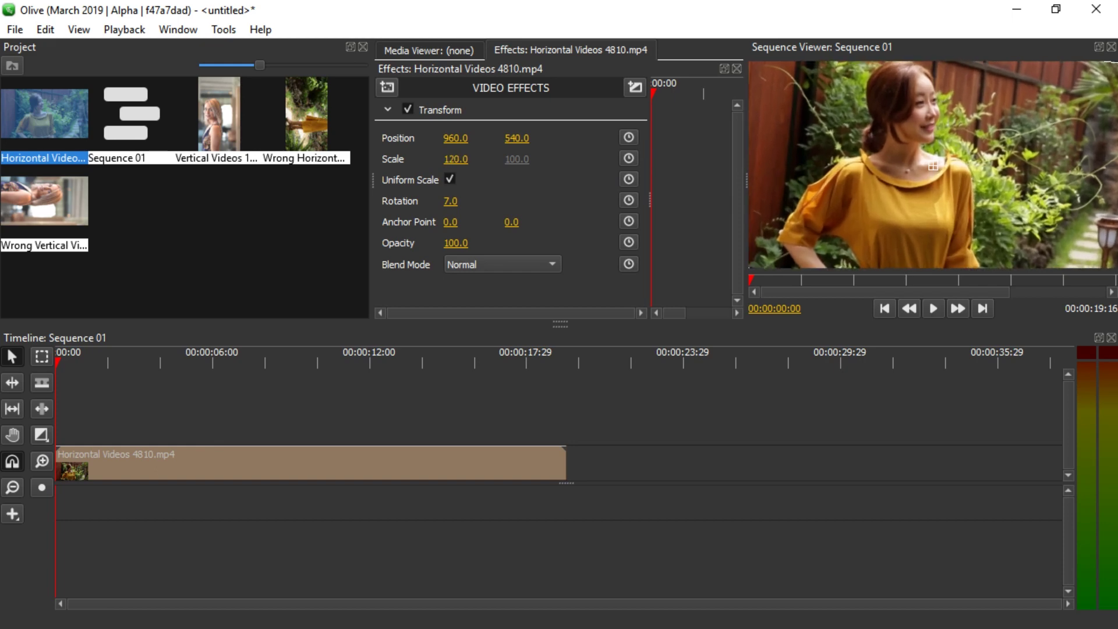
- Delete the clip, then put Horizontal Videos 4810.mp4 back on the timeline and select it
key(Delete)
drag(91, 141, 68, 459)
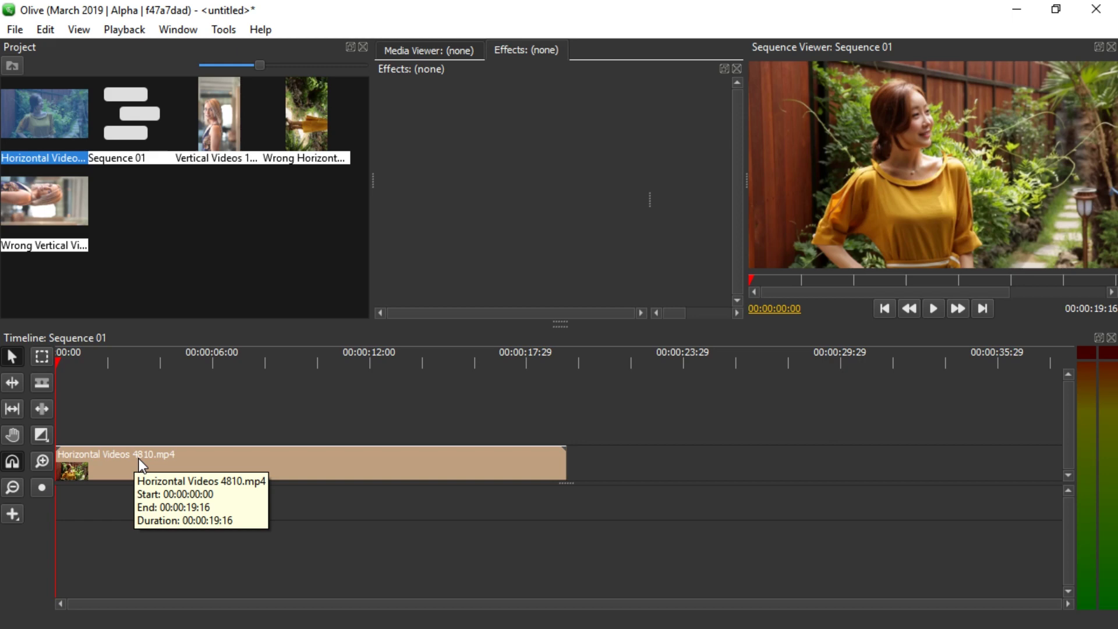
click(139, 458)
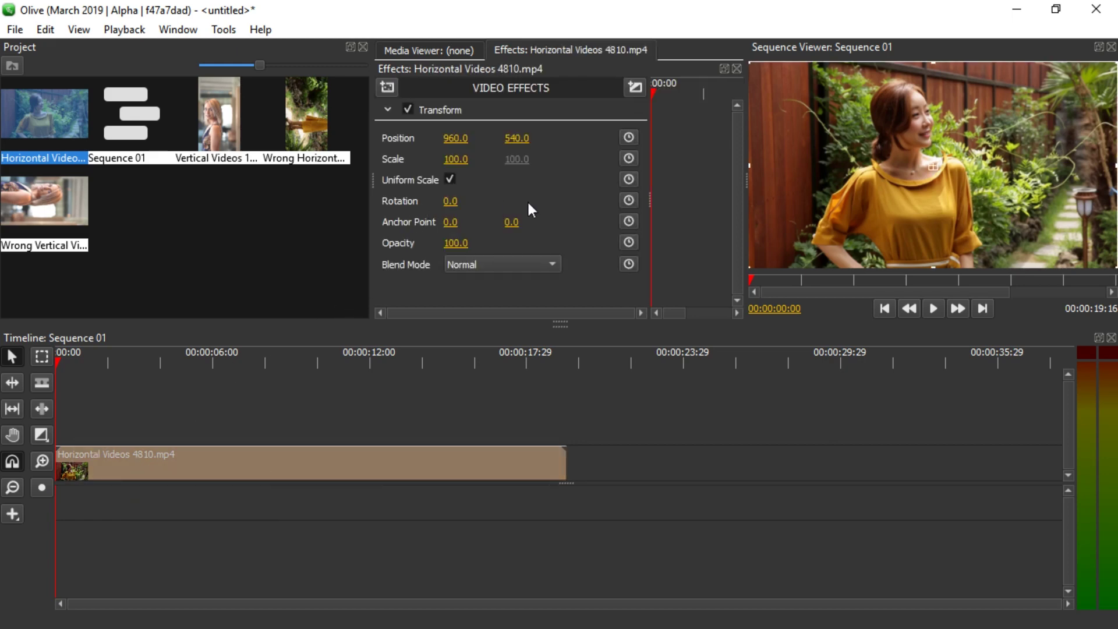
- Keyframe rotation at 0.0 at the clip's start and at a tilted value about five seconds in
click(629, 200)
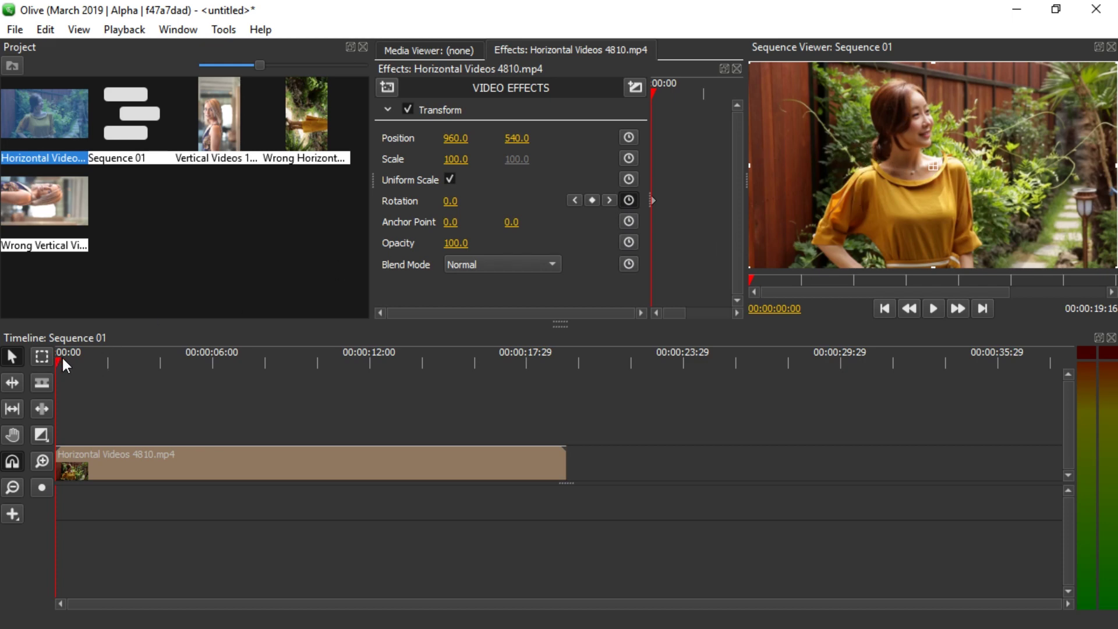
drag(63, 361, 188, 367)
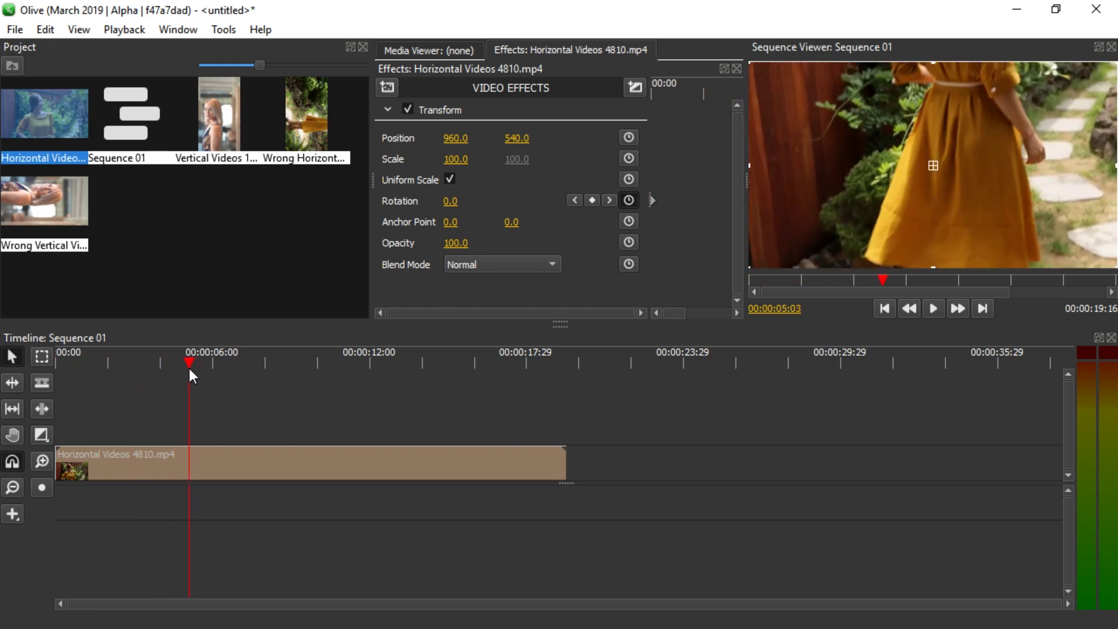
mouse_move(452, 201)
mouse_down()
mouse_move(436, 201)
mouse_move(452, 201)
mouse_up()
- Preview the rotation animation, then scale the clip to 174.0 about seven seconds in
key(Home)
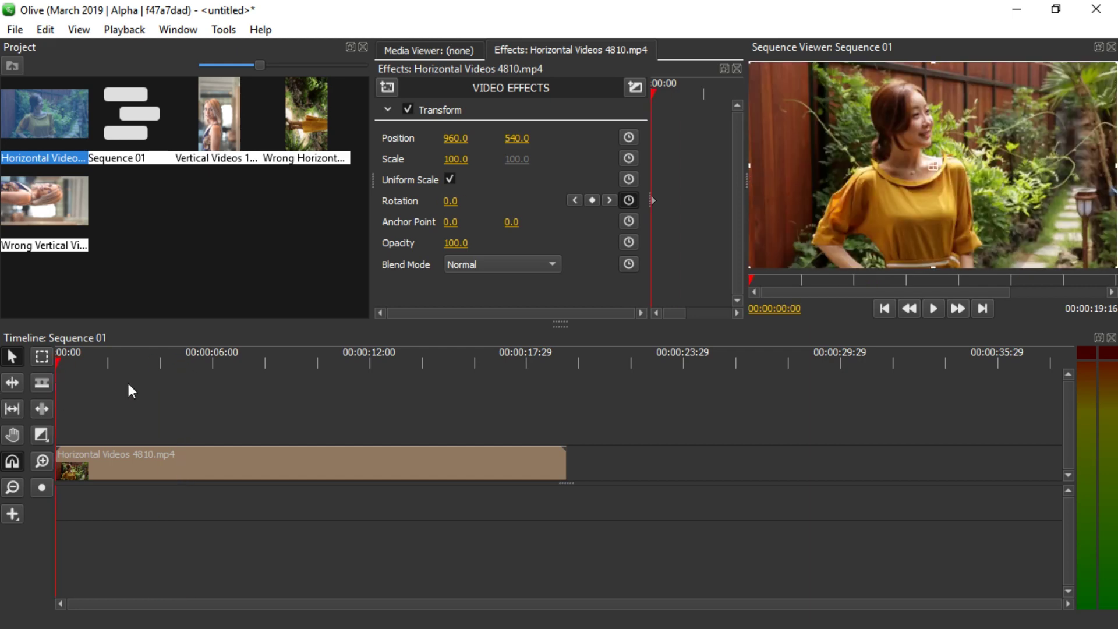
key(space)
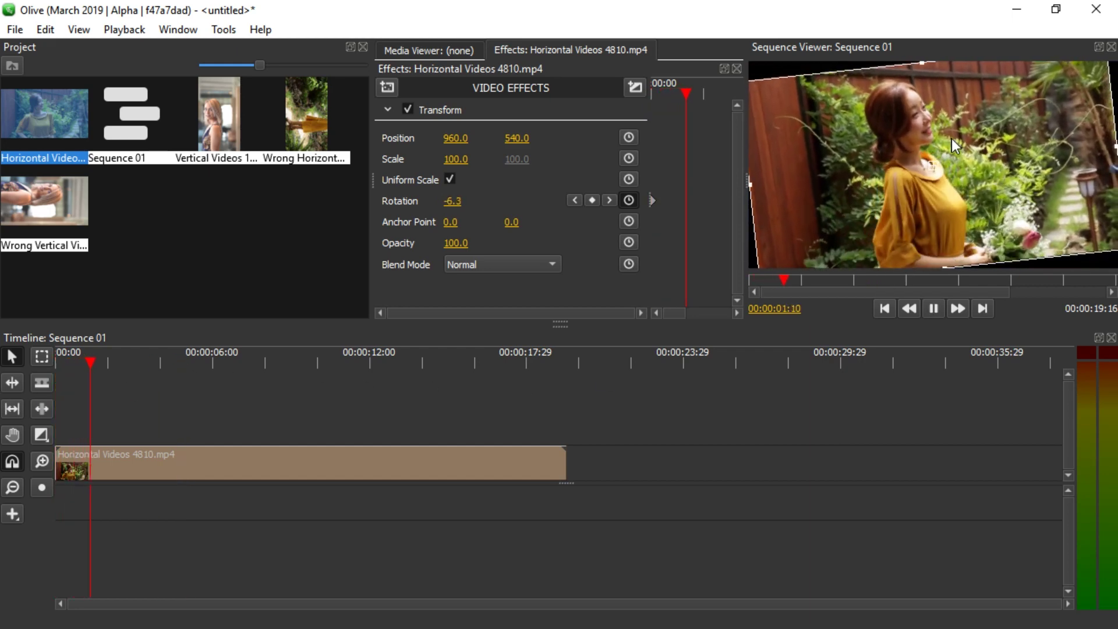
key(space)
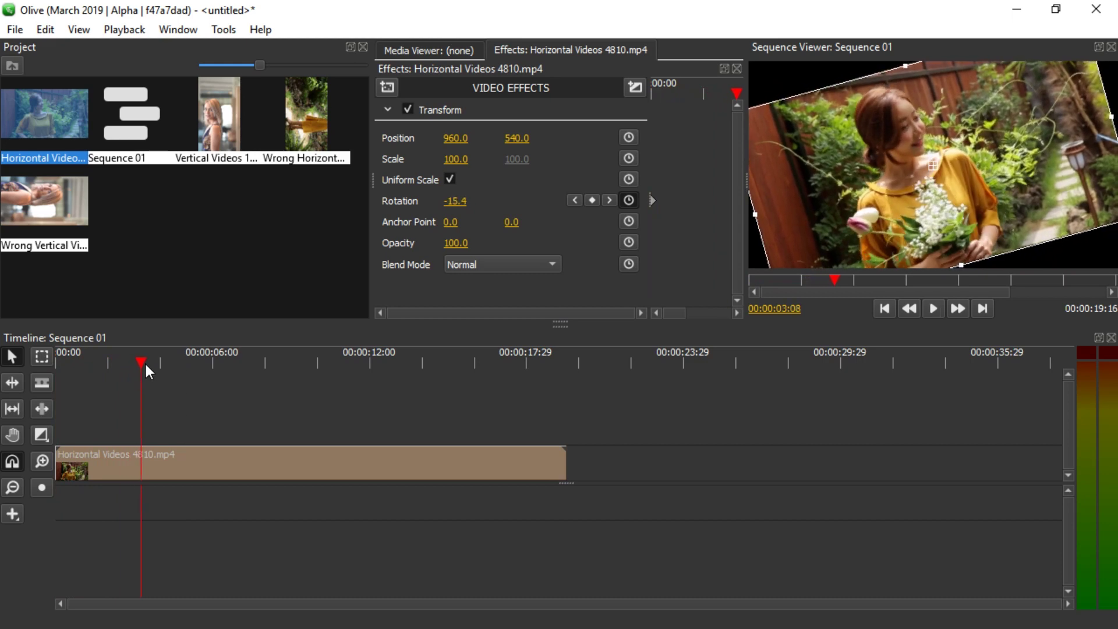
drag(155, 358, 233, 369)
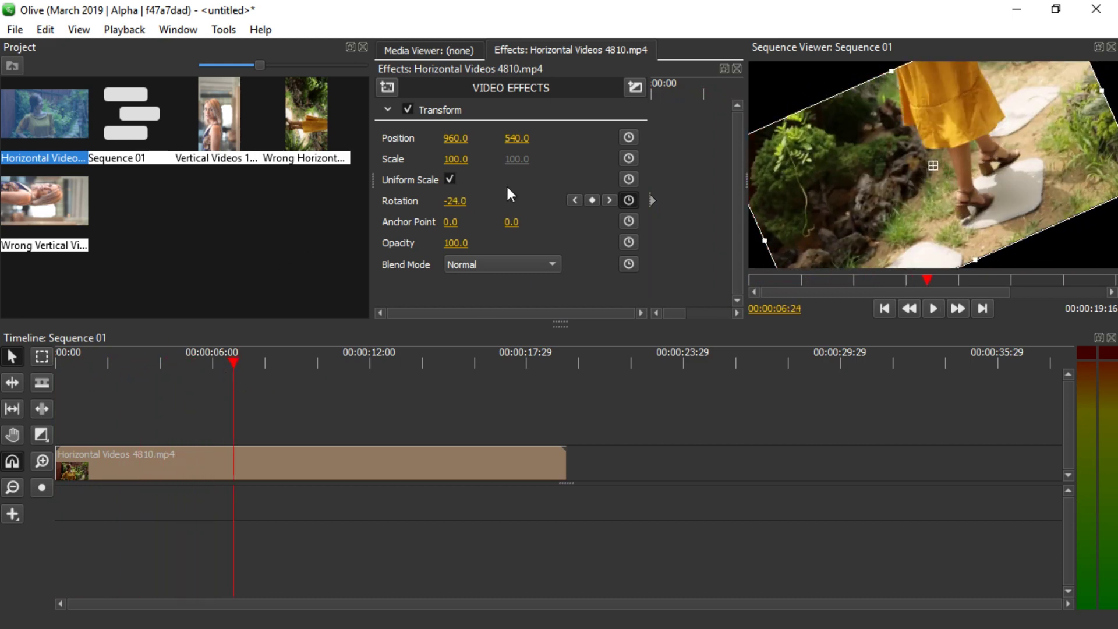
drag(456, 159, 520, 159)
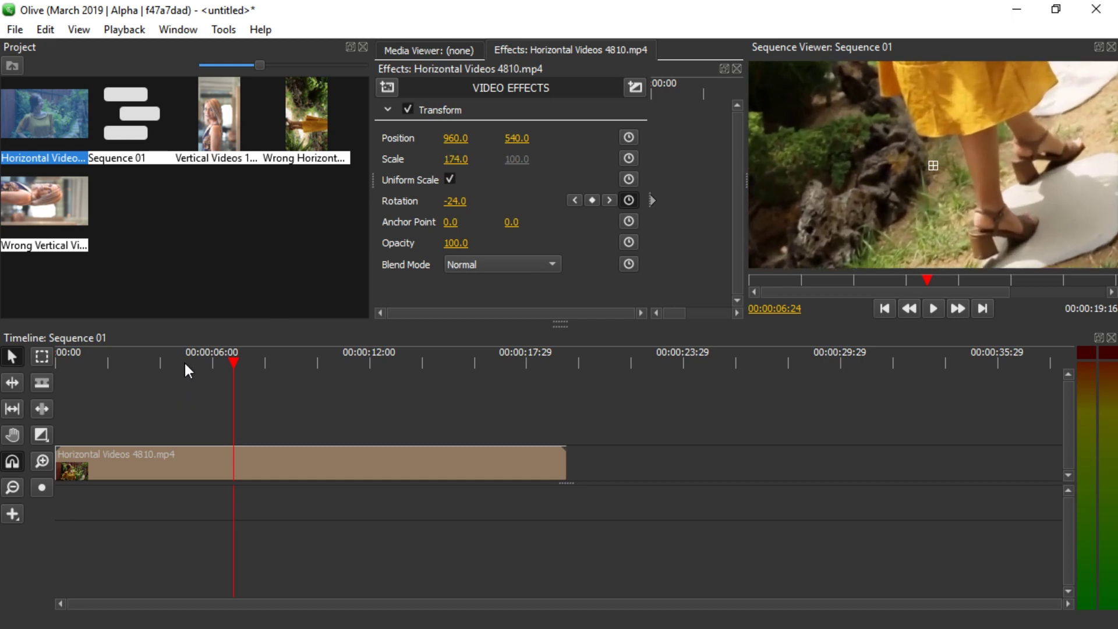
- Replay the sequence from the start to check the tilted, enlarged picture fills the frame
key(Home)
key(space)
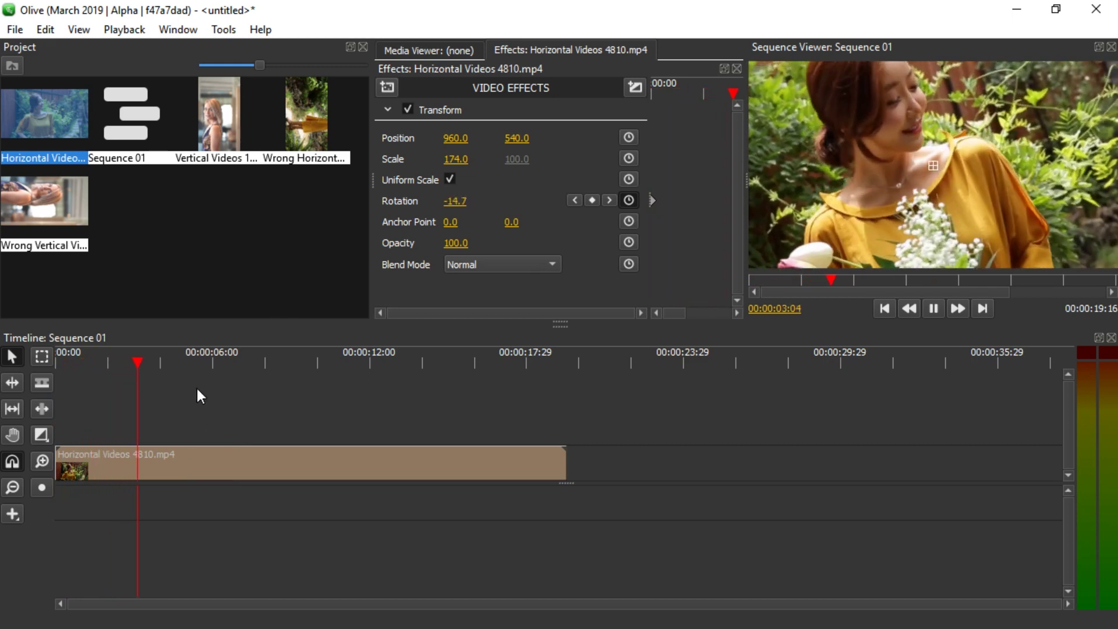
right_click(197, 389)
key(Escape)
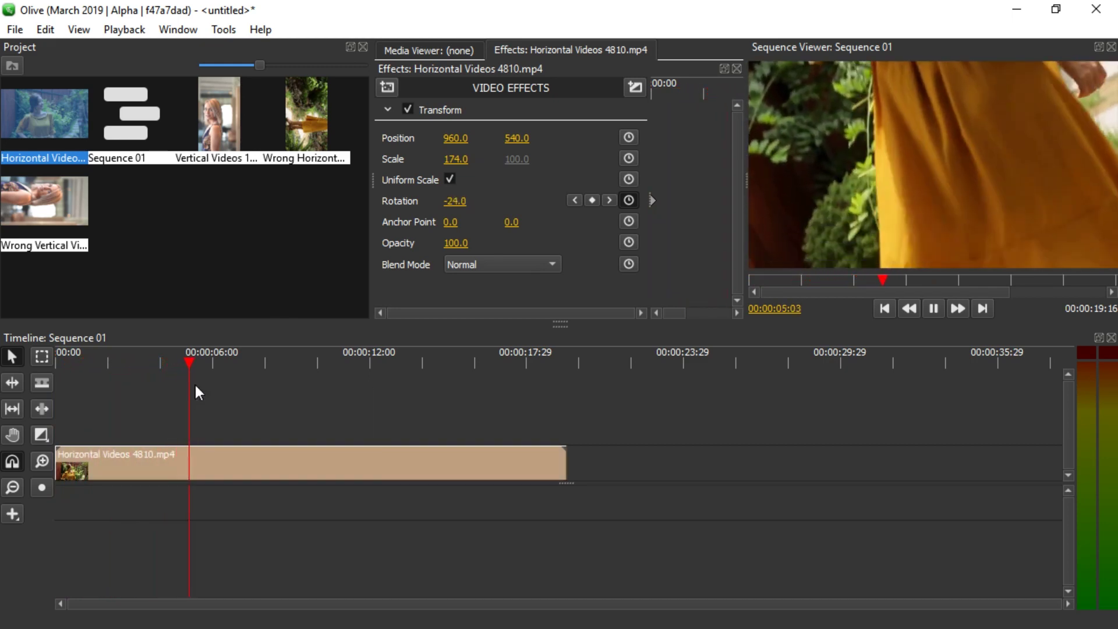
- Stop playback and preview Wrong Horizontal Videos 4810.mp4 in the Media Viewer, showing sideways footage
click(242, 412)
click(209, 269)
key(space)
key(Home)
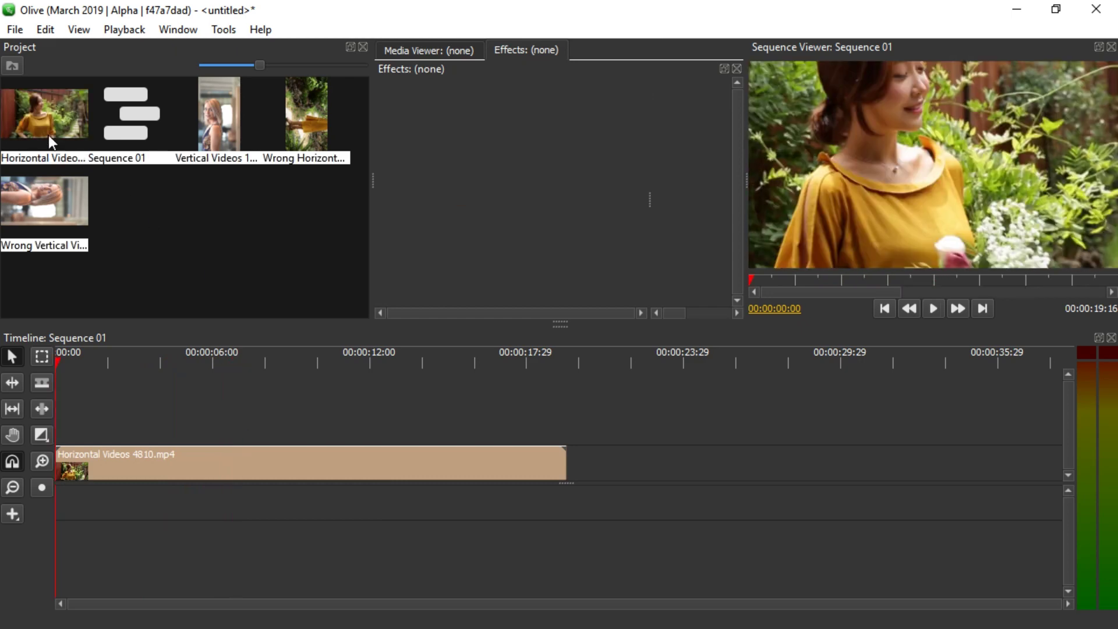
double_click(308, 123)
click(471, 54)
key(space)
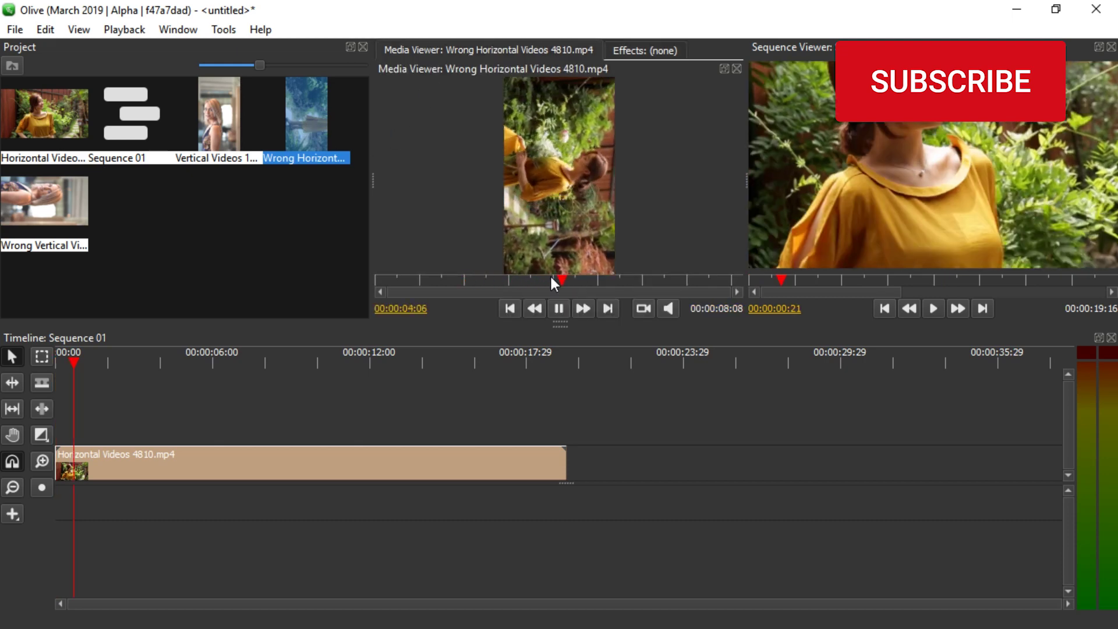
click(558, 308)
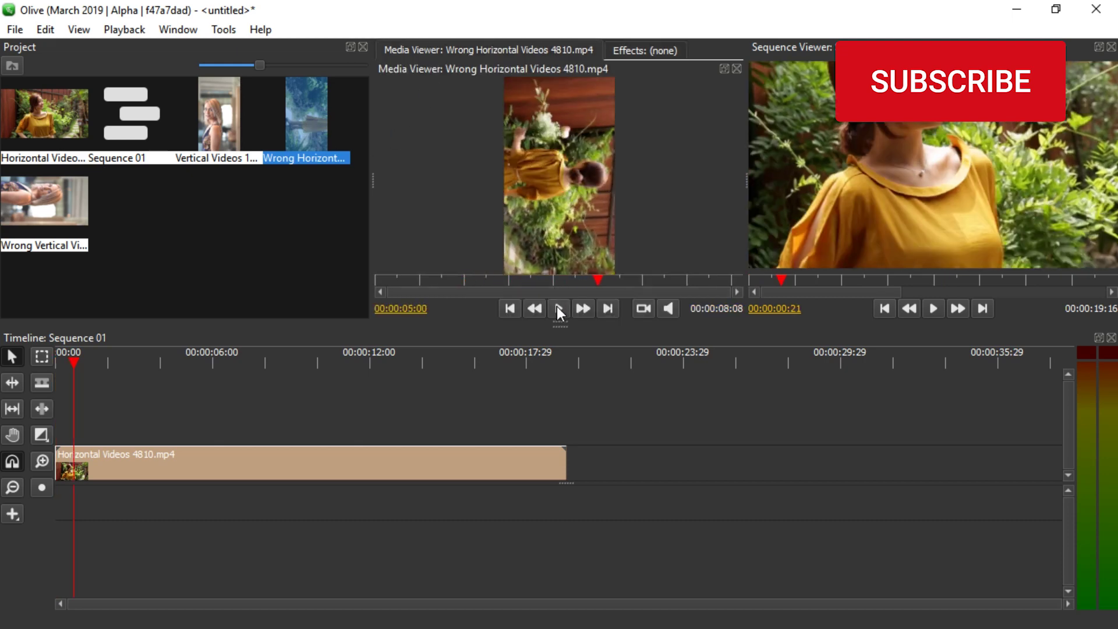
- Check Wrong Horizontal Videos 4810.mp4's properties: a 720x1280 video track at 29.97 fps
right_click(316, 113)
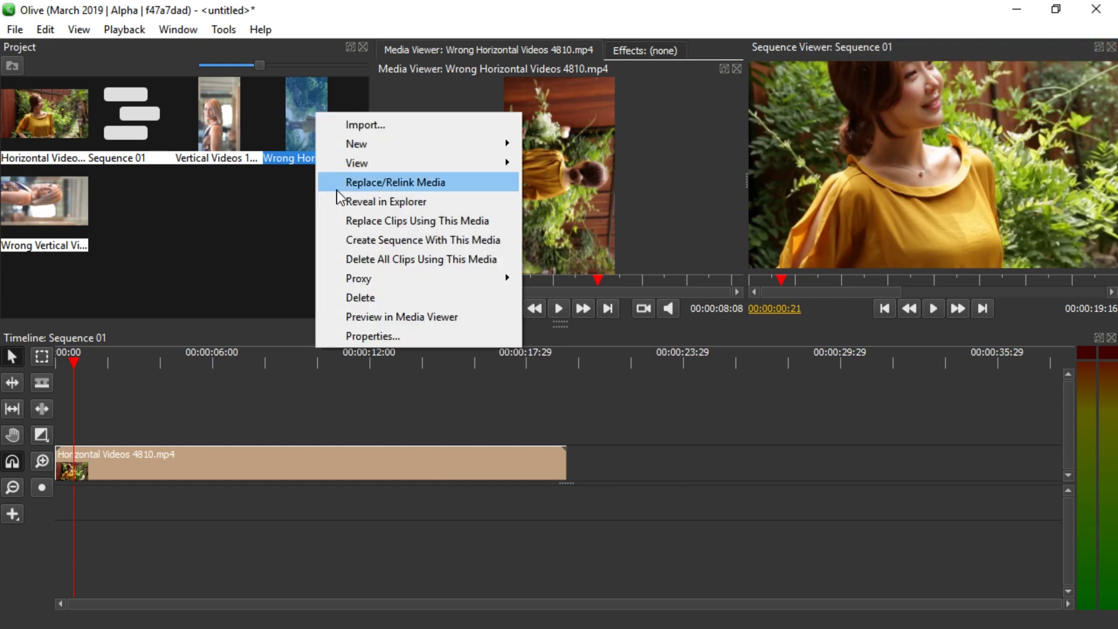
click(394, 336)
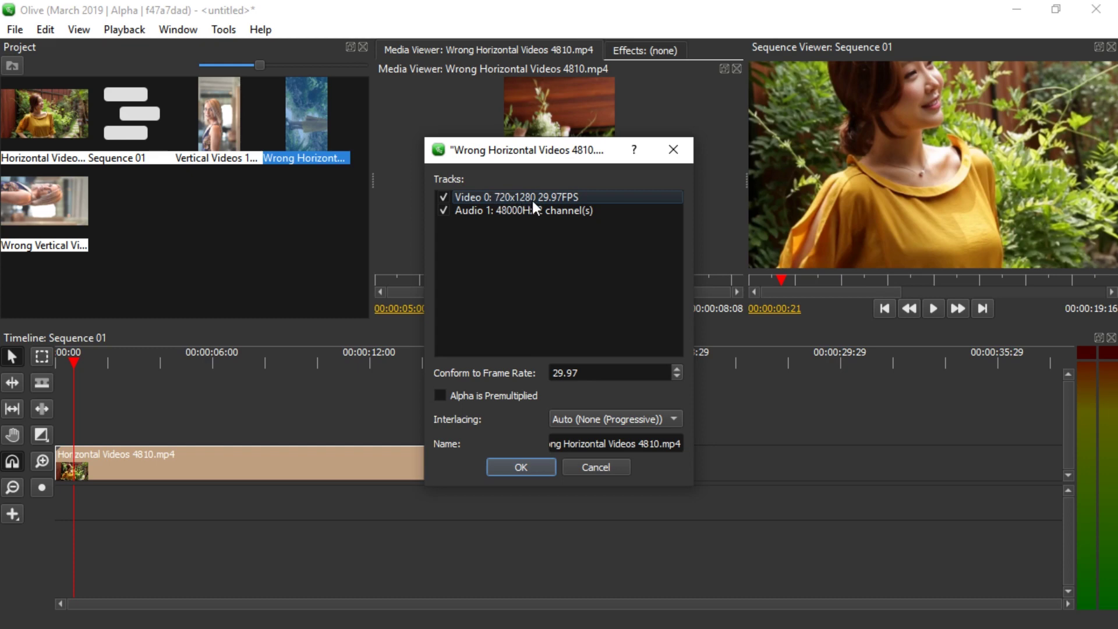
click(671, 151)
- Start a new sequence from the Wrong Horizontal clip using the 720p preset (1280x720, 29.97 fps)
right_click(314, 127)
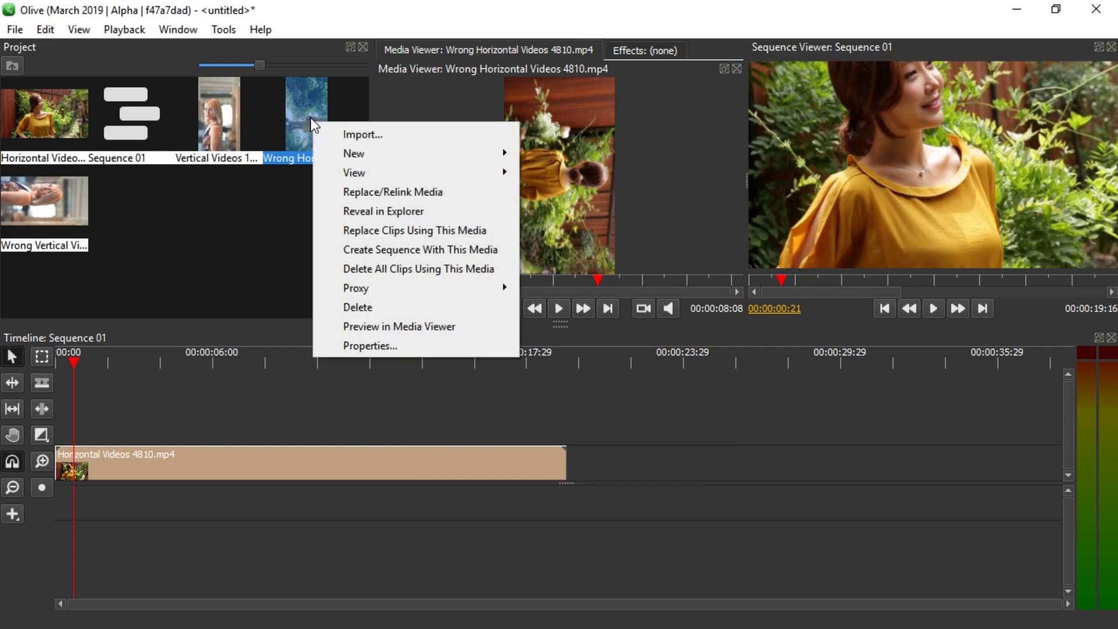
mouse_move(374, 153)
click(570, 178)
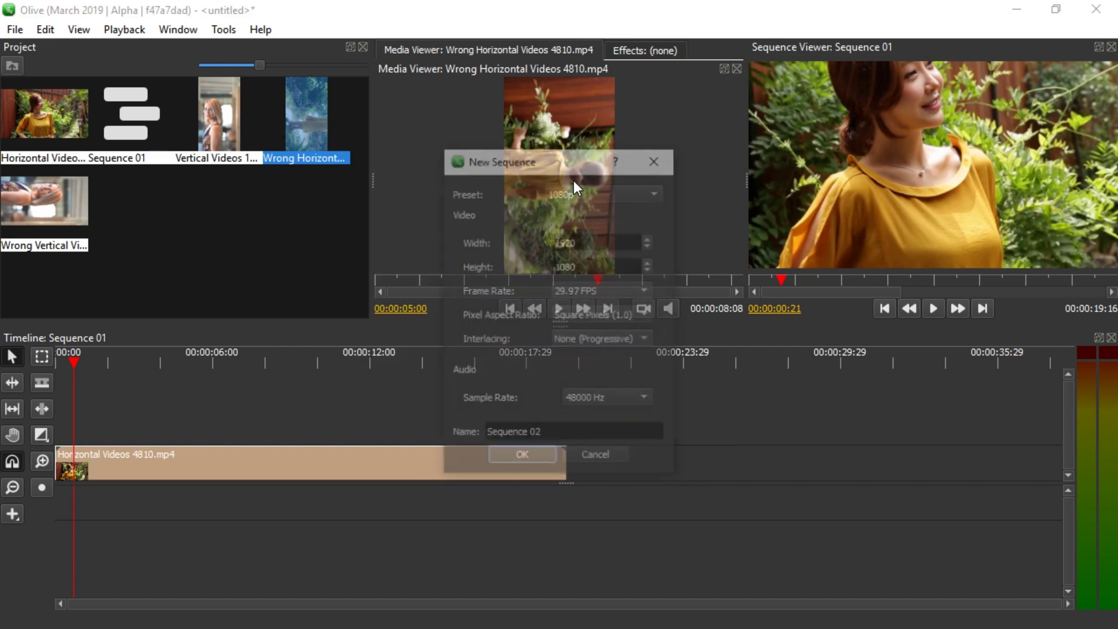
click(590, 191)
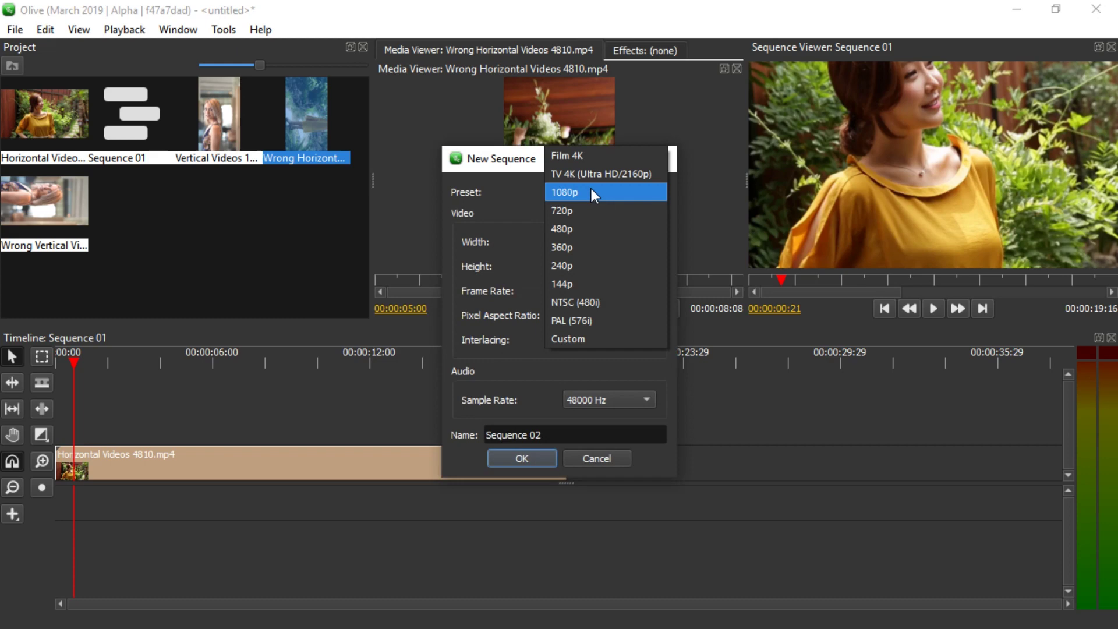
click(583, 191)
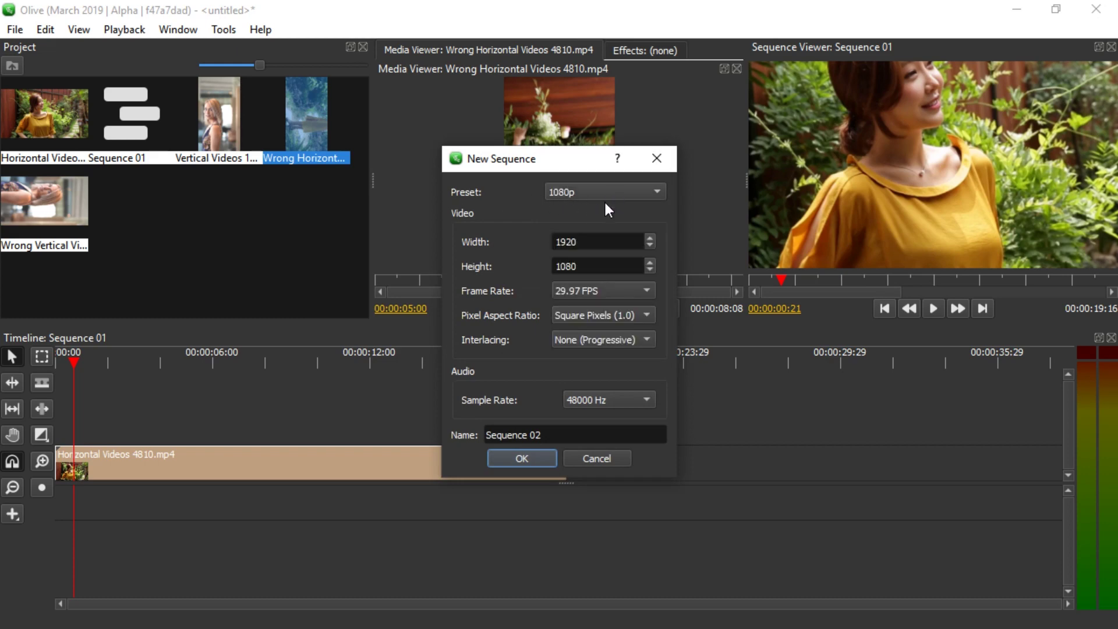
click(565, 192)
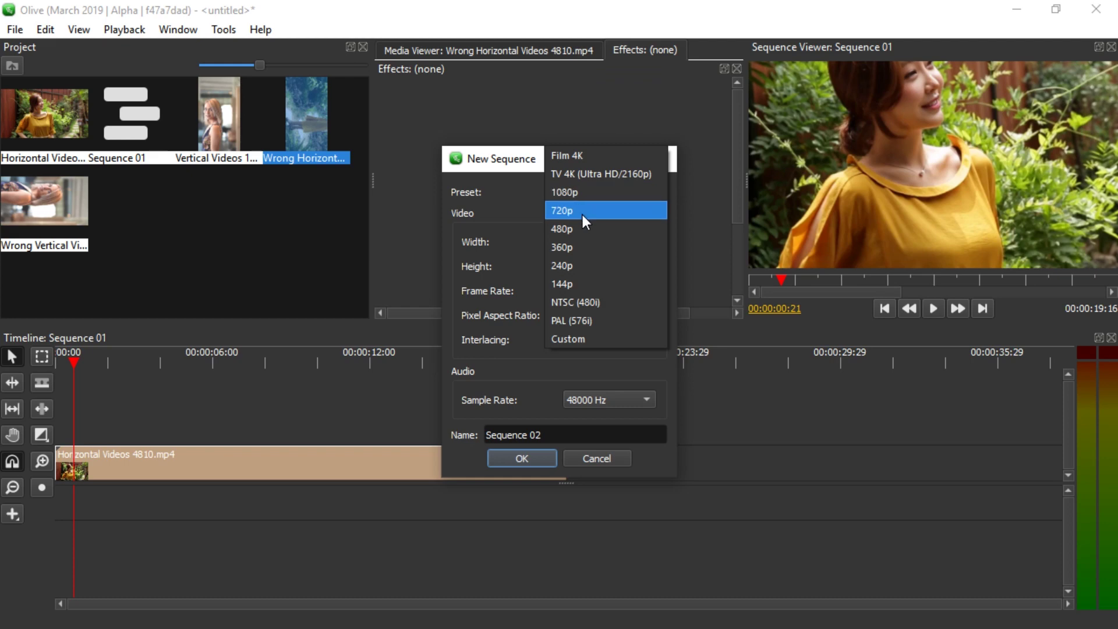
click(581, 213)
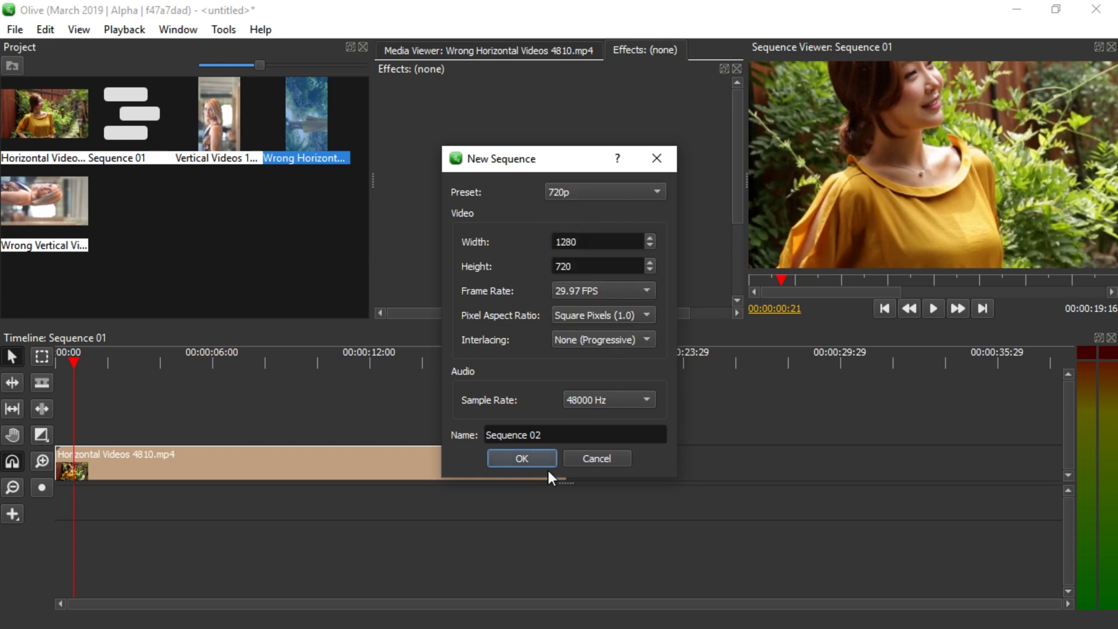
- Create Sequence 02 and drop Wrong Horizontal Videos 4810.mp4 at its start
click(522, 459)
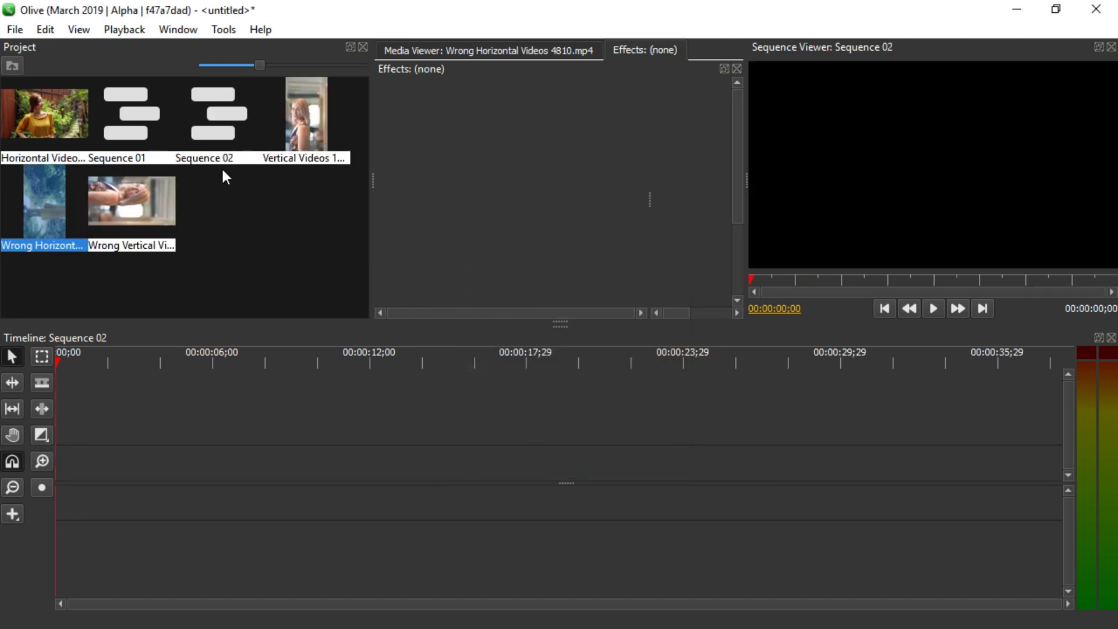
drag(47, 195, 66, 449)
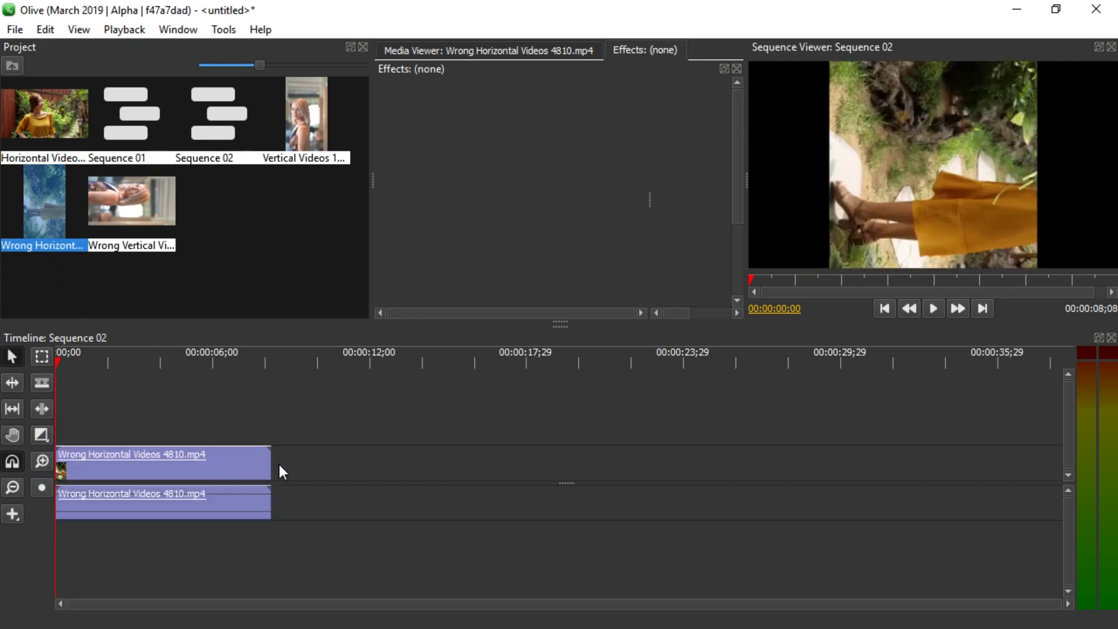
click(237, 452)
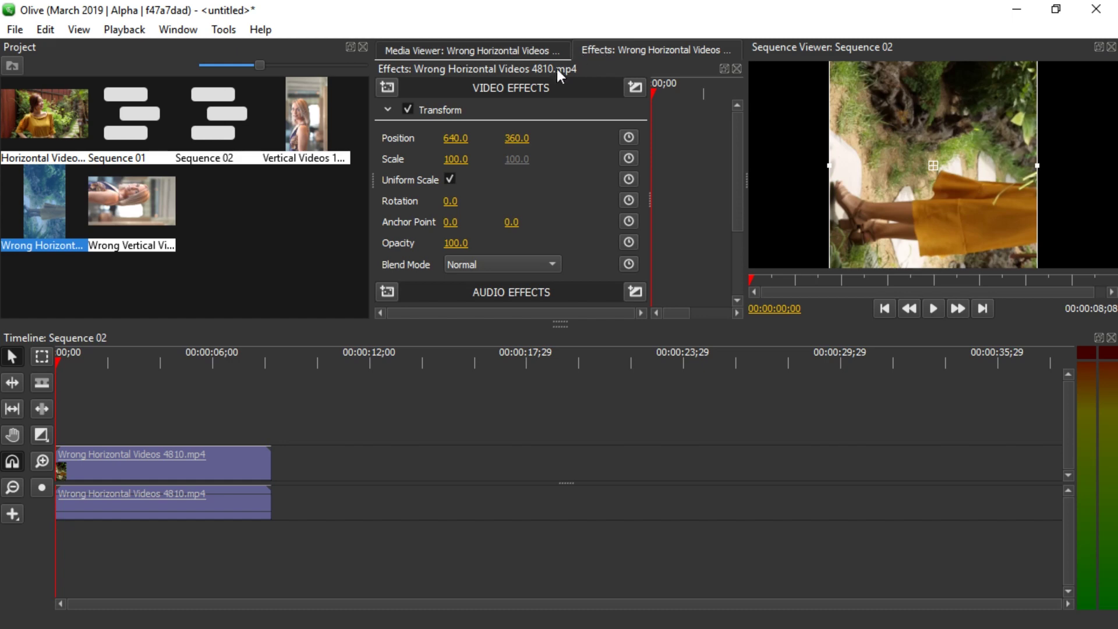
- Set the clip's rotation to exactly -90 and play it back to confirm it's upright
mouse_move(450, 201)
mouse_down()
mouse_move(400, 202)
mouse_move(454, 202)
mouse_up()
click(454, 202)
text(-)
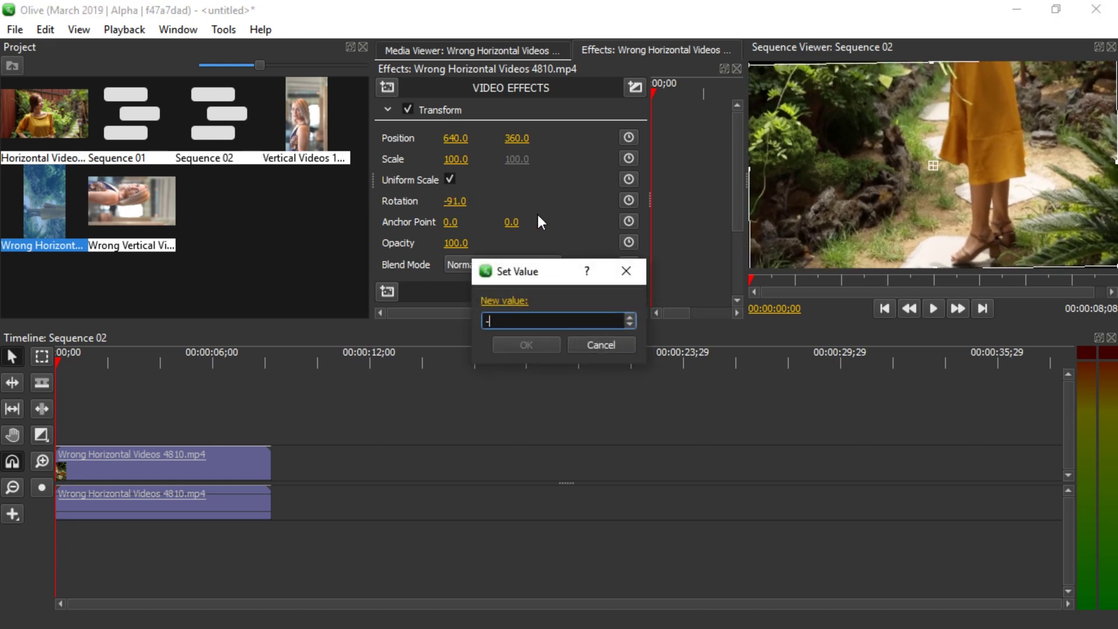
text(90)
key(Return)
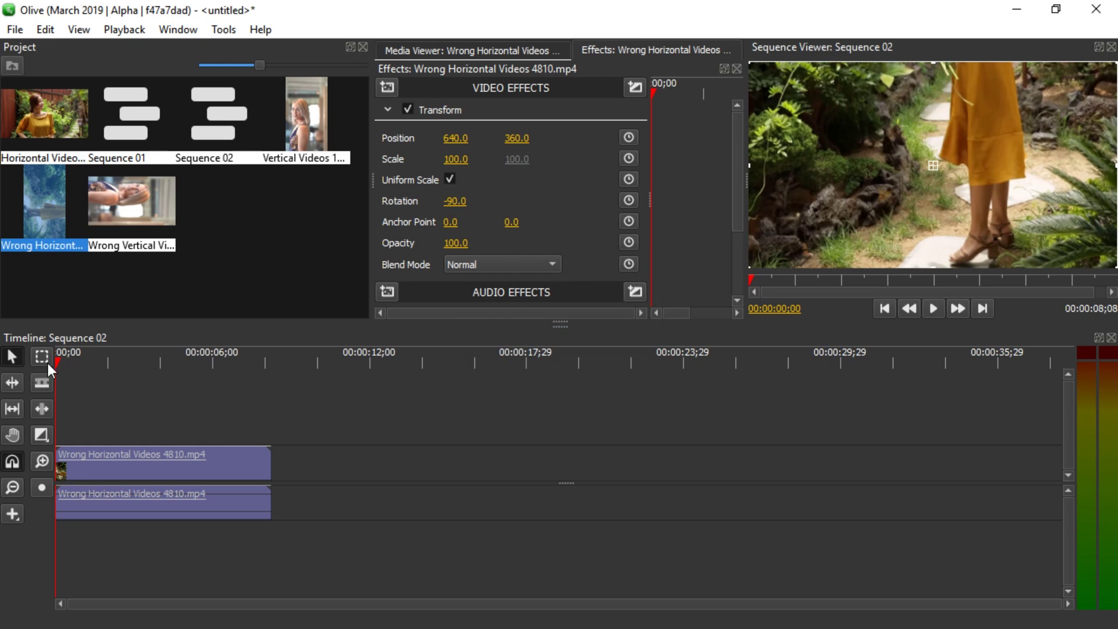
key(space)
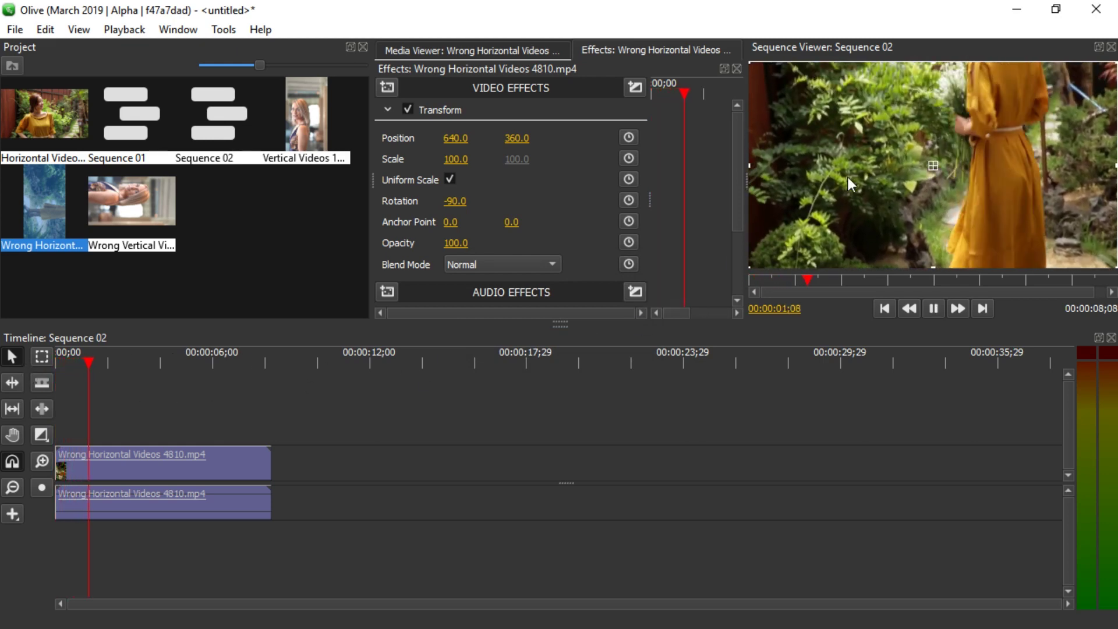
- Export Sequence 02 as MPEG-4 with quality CRF 22 to a file named 'output'
click(17, 29)
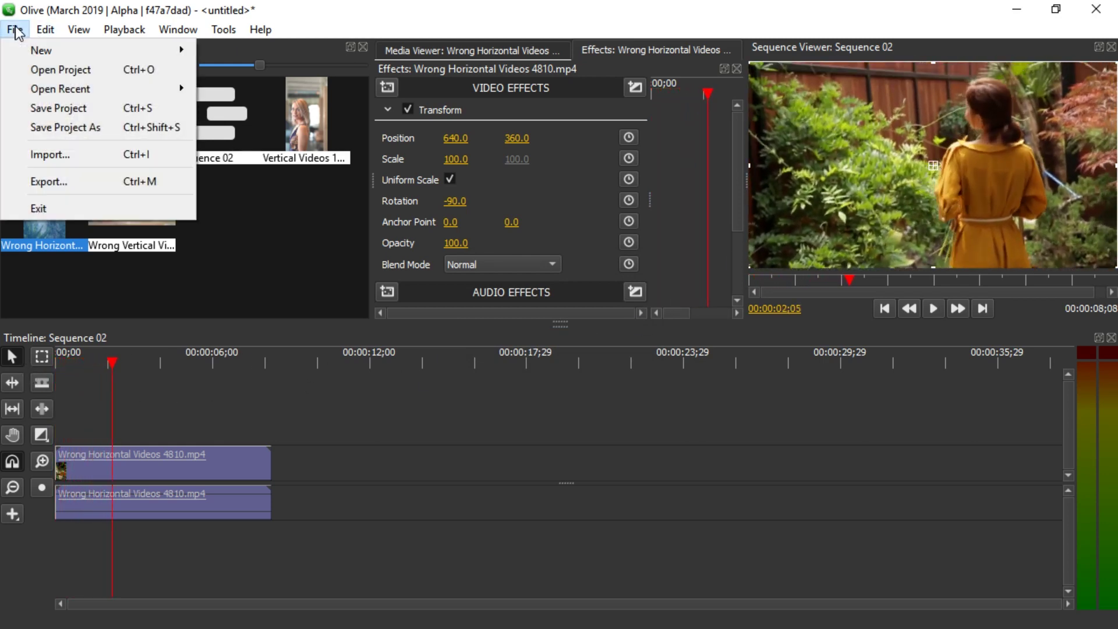
click(113, 181)
double_click(524, 325)
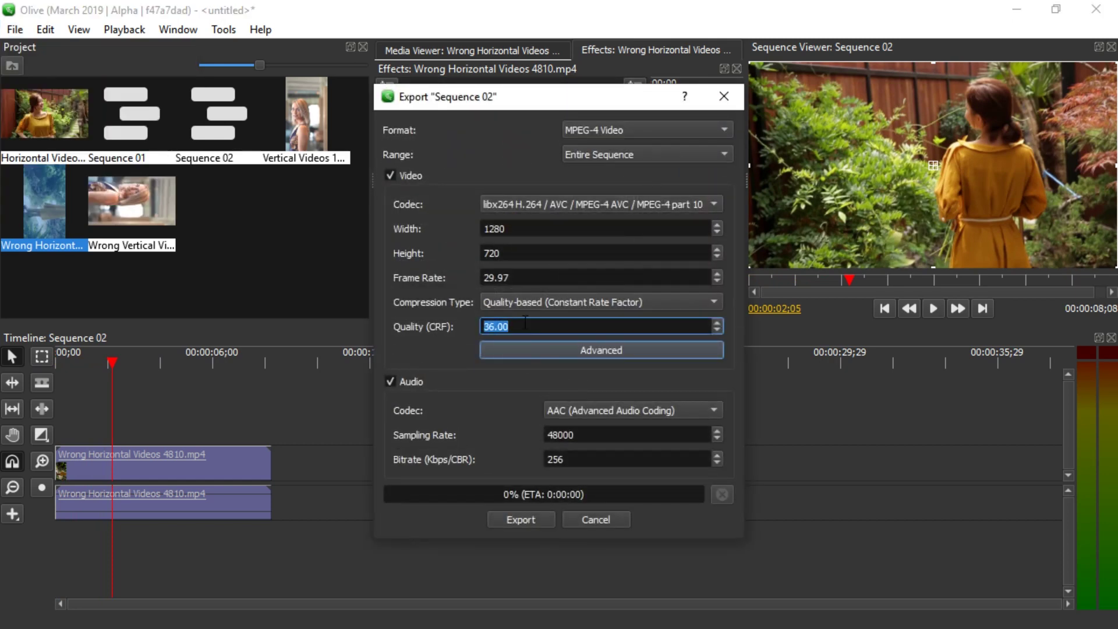
text(22)
click(517, 524)
text(output)
key(Return)
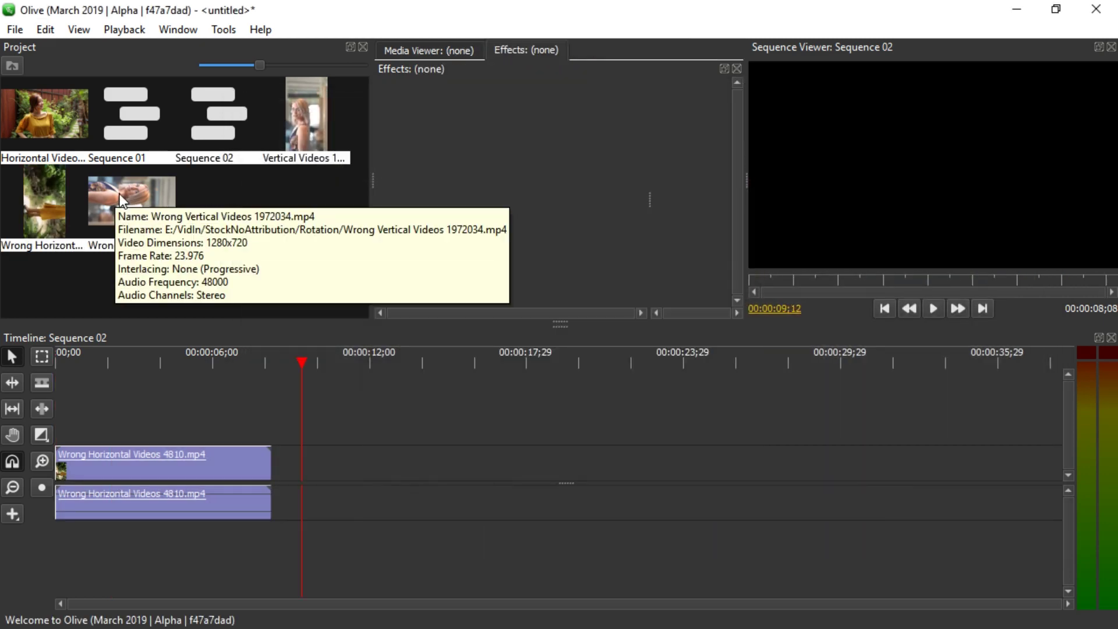
- Add Wrong Vertical Videos 1972034.mp4 after the horizontal clip, scrub it, and view its 1280x720 23.976 fps properties
drag(120, 195, 345, 452)
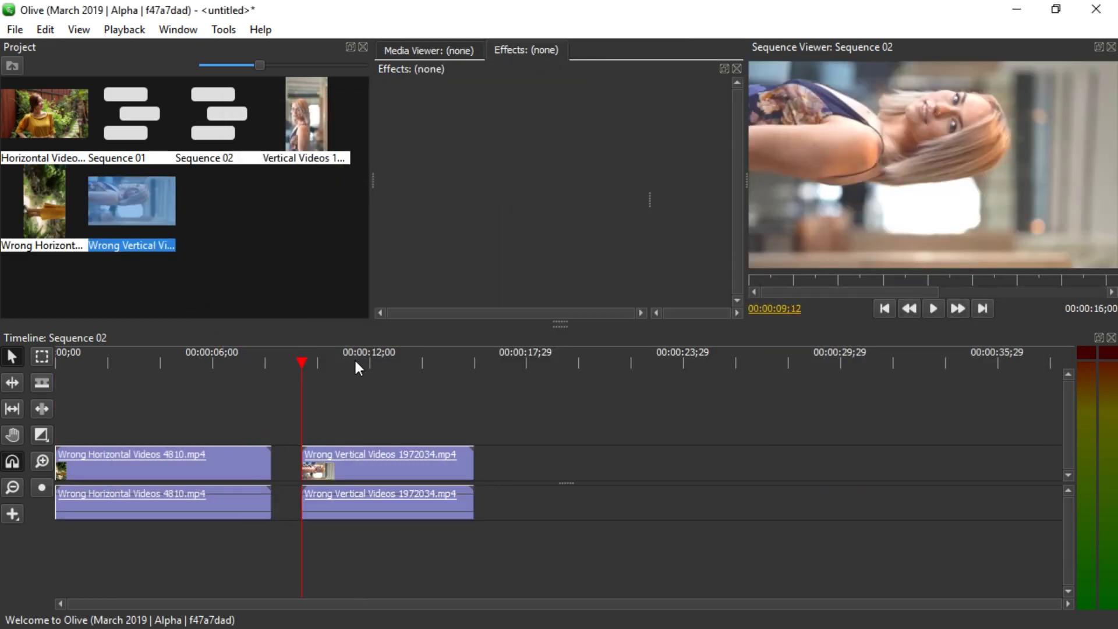
drag(354, 359, 323, 377)
right_click(144, 206)
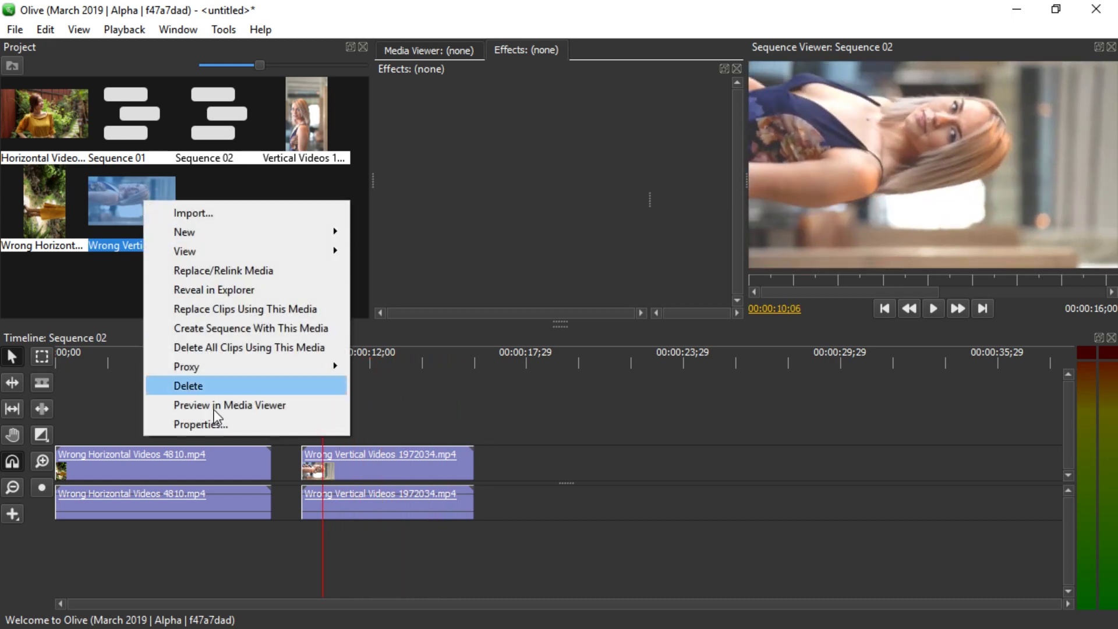
click(214, 426)
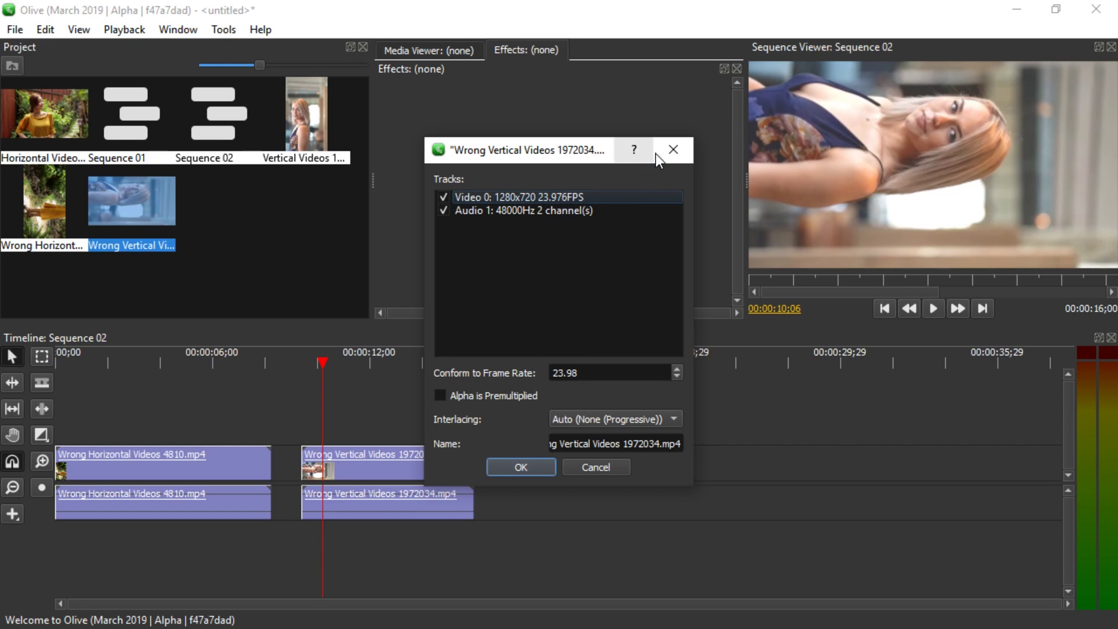
- Start a new sequence from the Wrong Vertical clip using the 720p preset
click(674, 149)
right_click(150, 210)
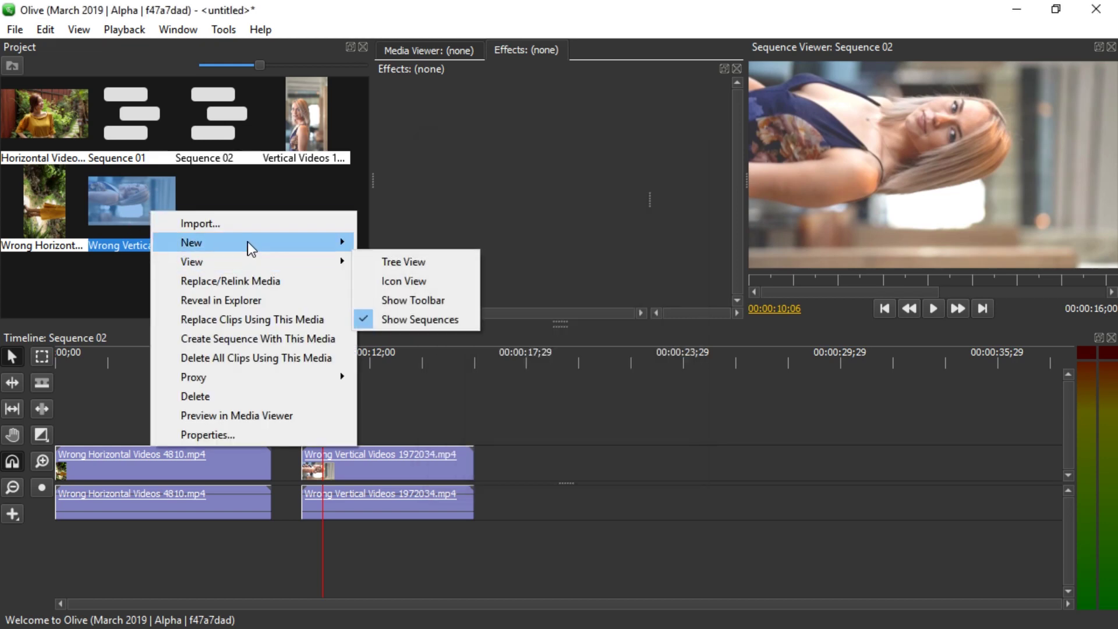
mouse_move(247, 242)
click(423, 276)
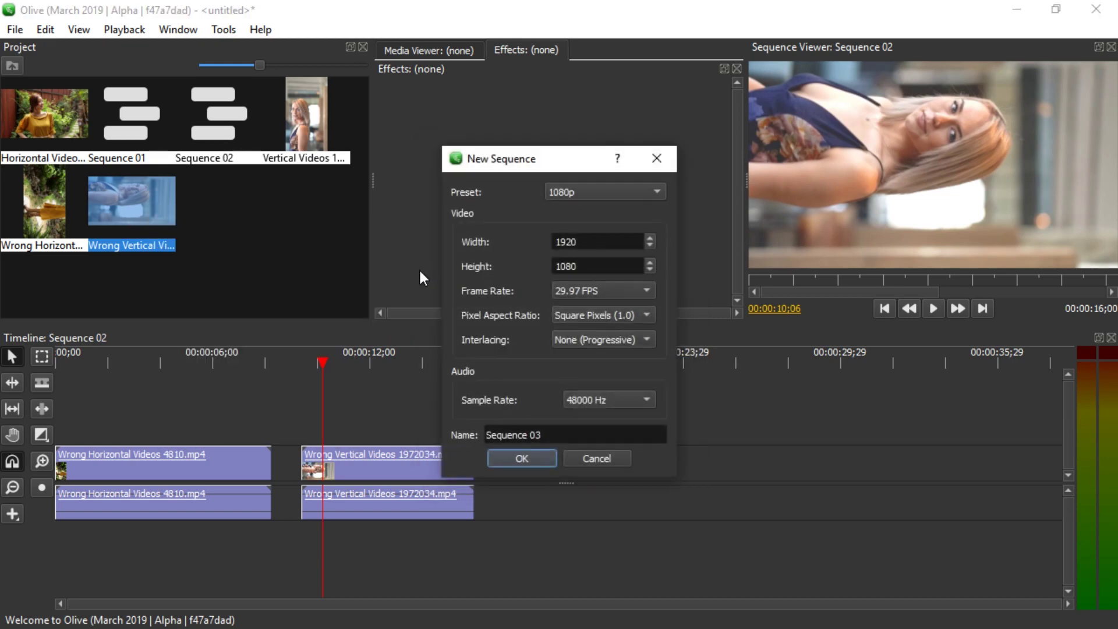
click(590, 191)
click(588, 209)
- Set the sequence to 720×1280 at 23.976 FPS and create Sequence 03
double_click(588, 239)
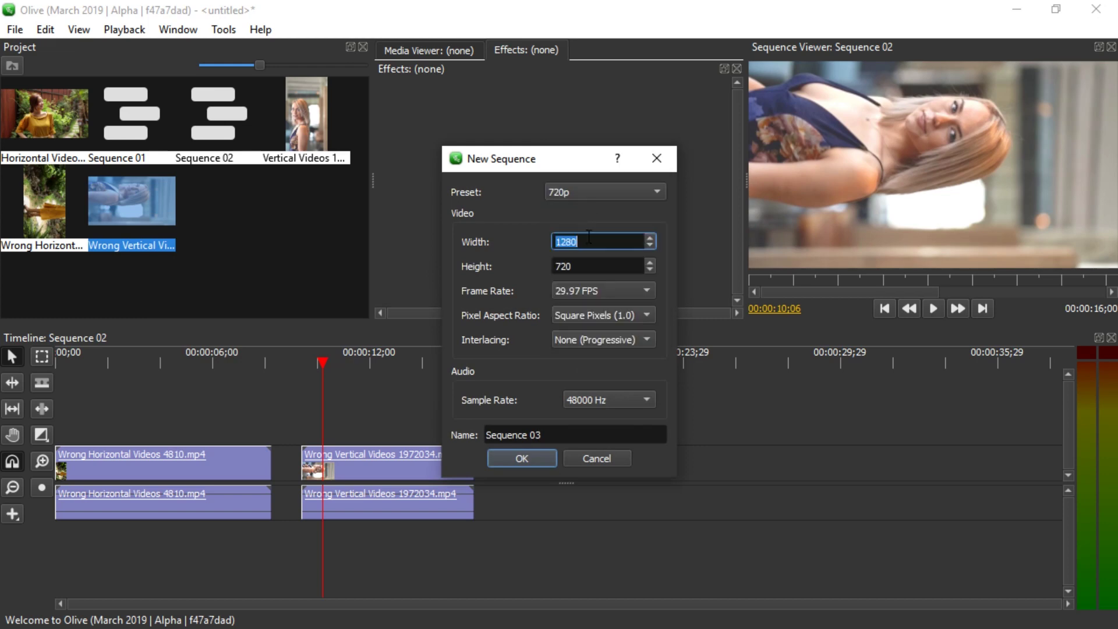
key(BackSpace)
text(720)
key(Tab)
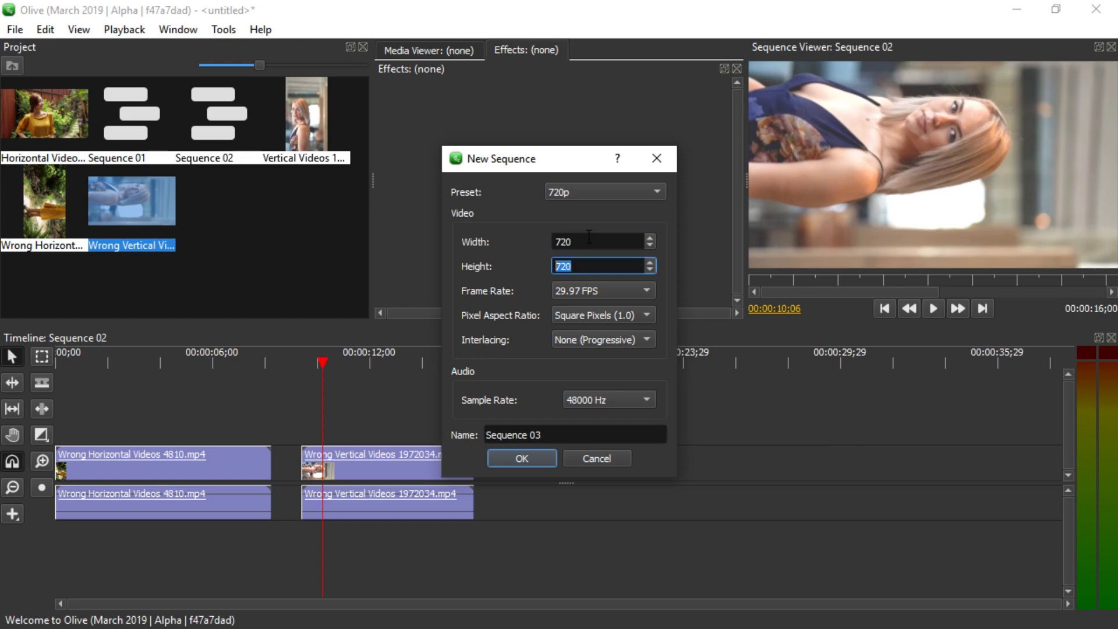
text(1280)
click(577, 290)
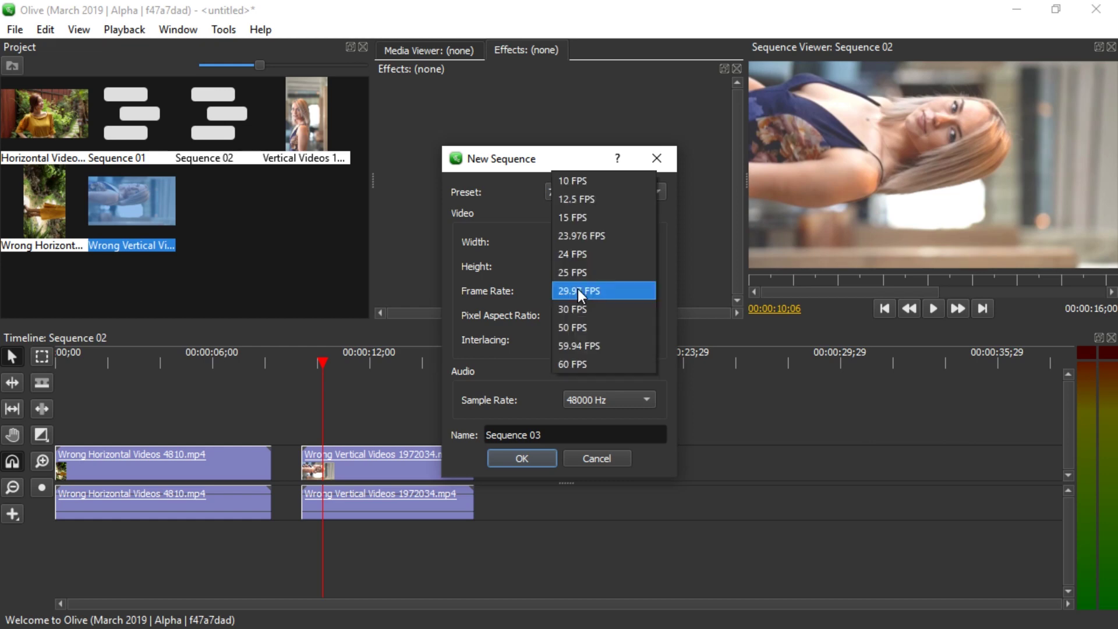
click(581, 242)
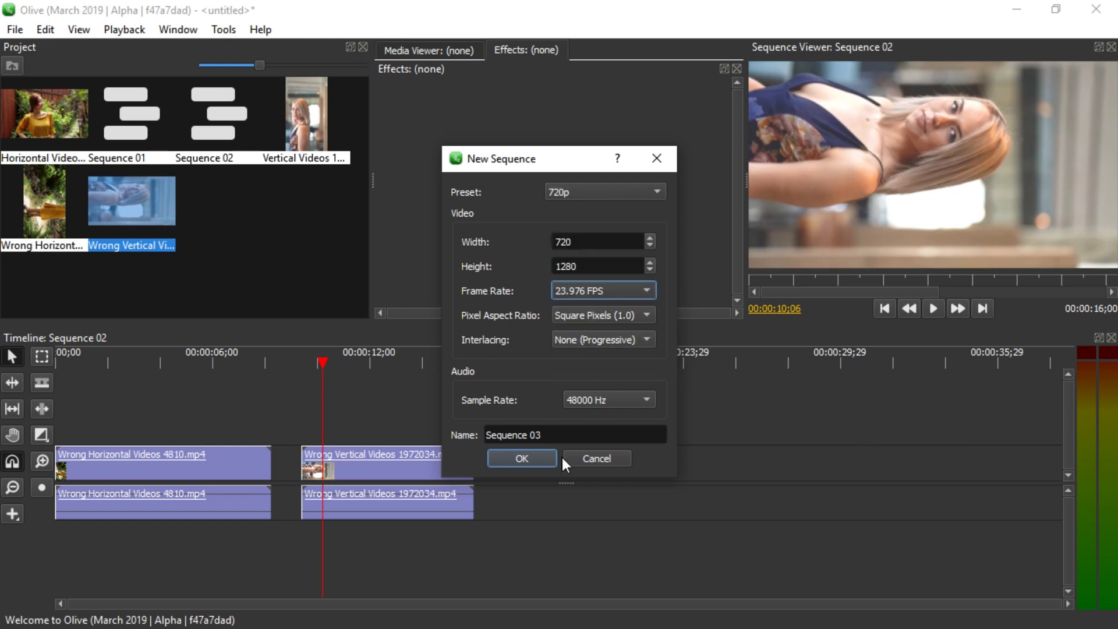
click(522, 458)
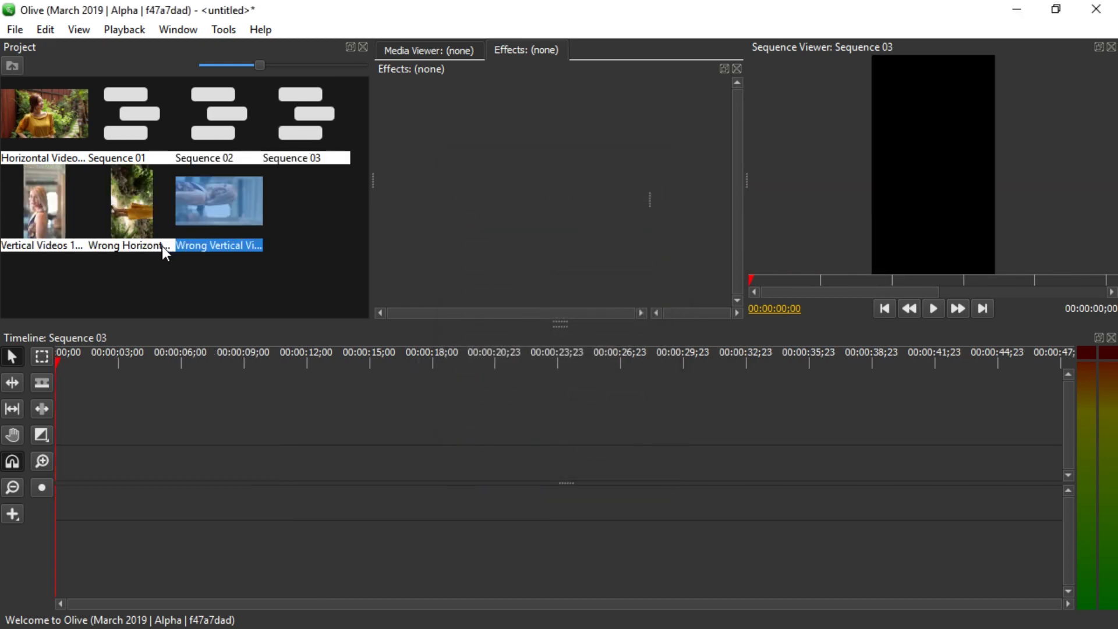
- Place Wrong Vertical Videos 1972034.mp4 in Sequence 03, set Rotation to -90, and play it back
drag(225, 187, 82, 454)
drag(718, 328, 706, 501)
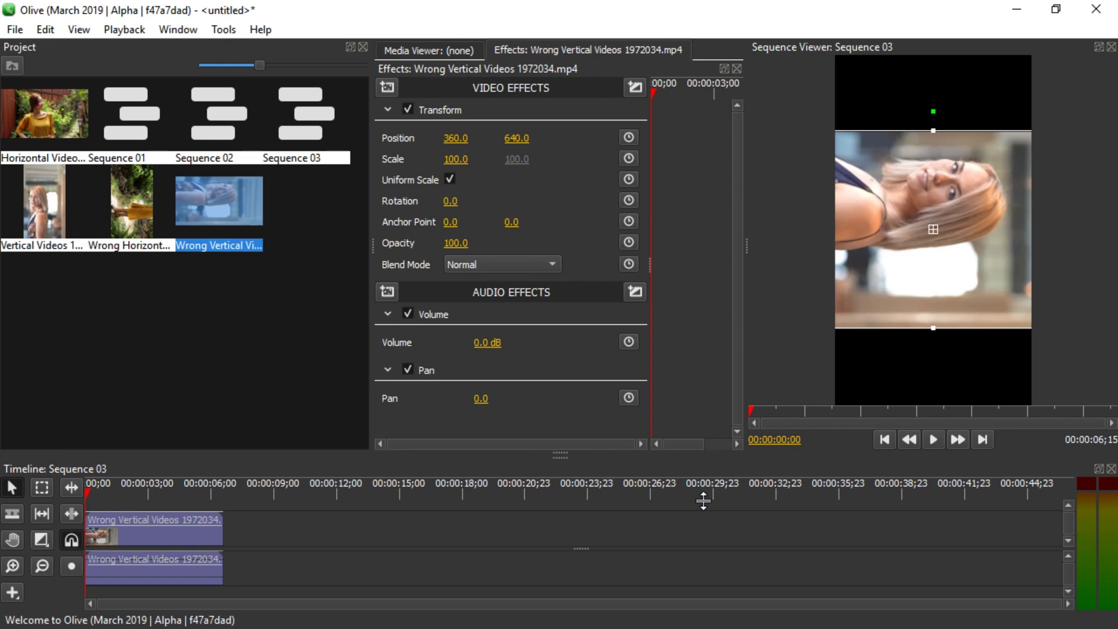
drag(450, 200, 395, 201)
click(458, 201)
text(-90)
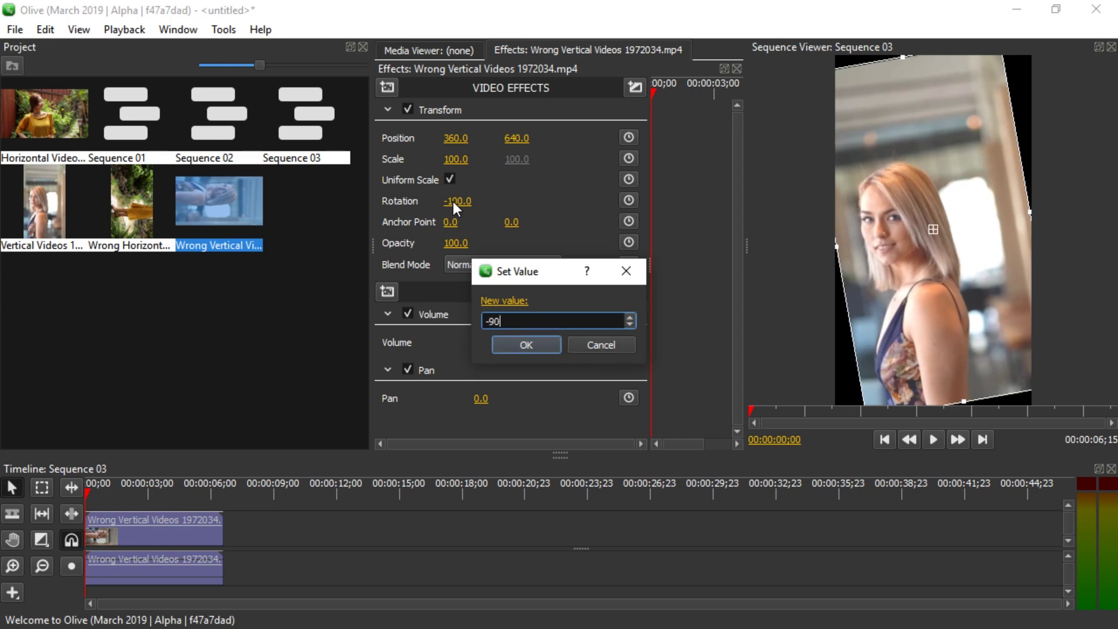
key(Return)
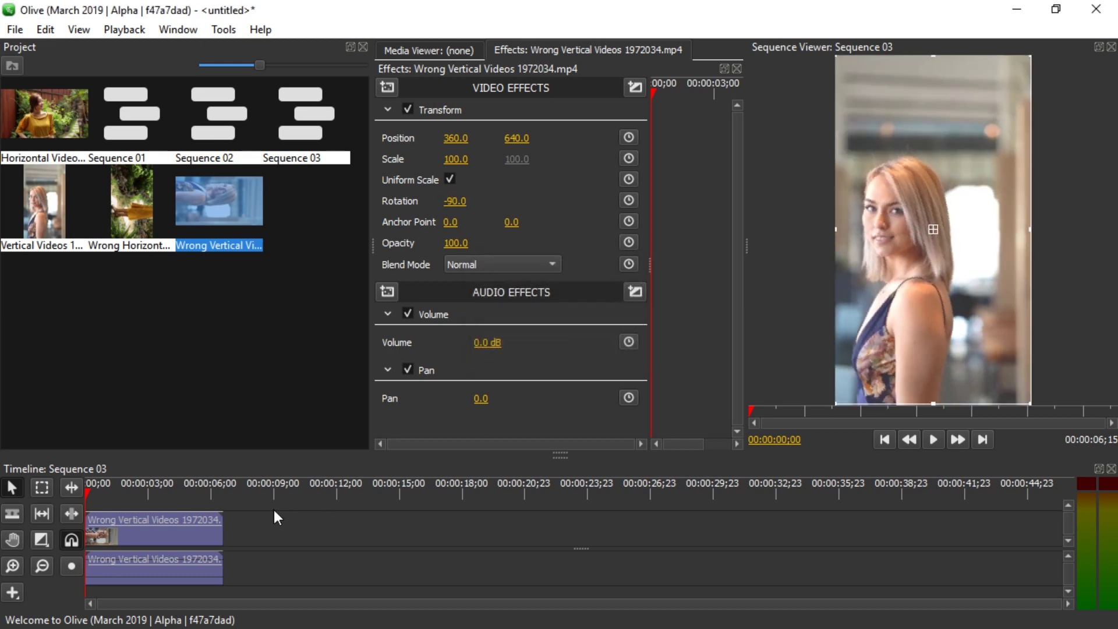
key(space)
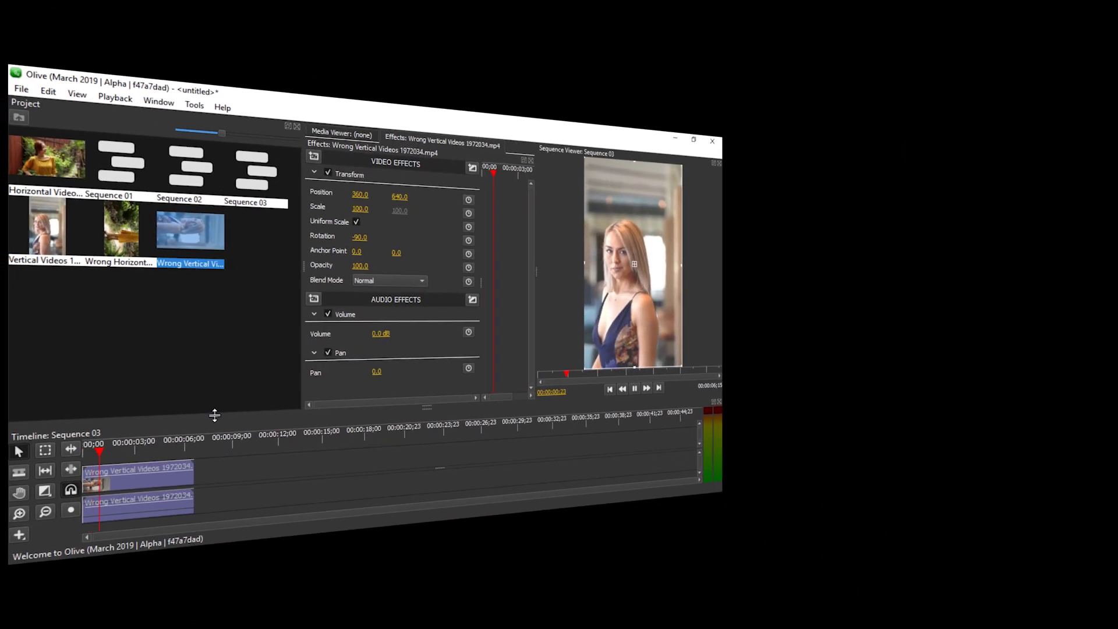